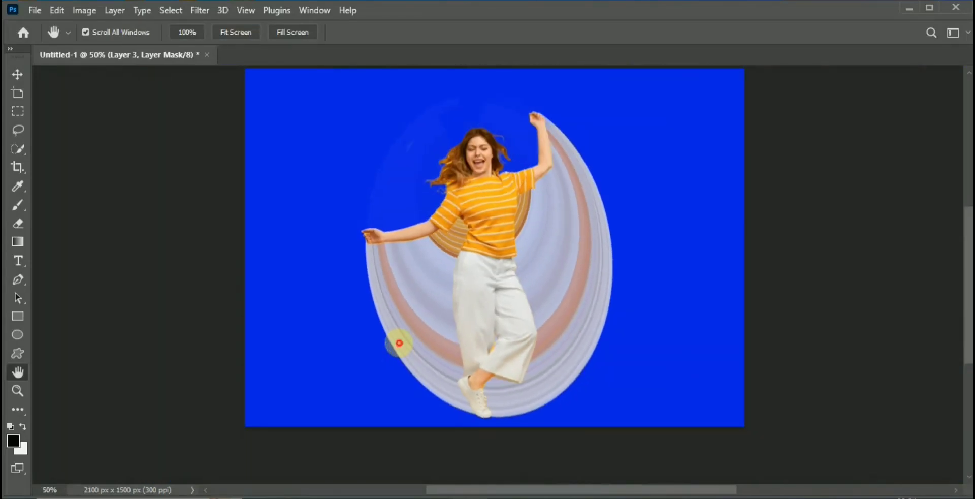
{"action": "scroll", "coordinate": [400, 344], "scroll_direction": "down", "scroll_amount": 1}
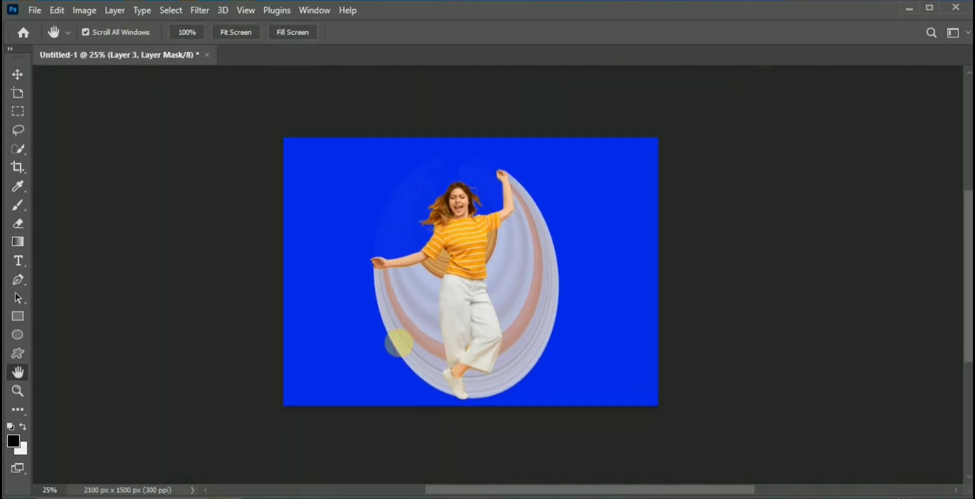
- Preview the finished swirl artwork, then bring up the lone cut-out woman document
{"action": "key", "text": "ctrl+plus"}
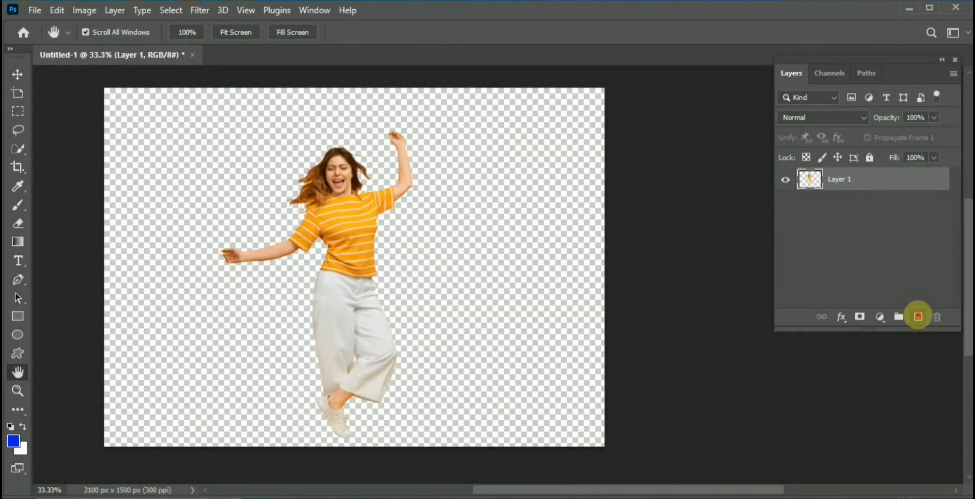
- Add a new Layer 2 below the woman's Layer 1 and fill it solid blue
{"action": "left_click", "coordinate": [919, 317]}
{"action": "left_click_drag", "start_coordinate": [860, 179], "coordinate": [862, 216]}
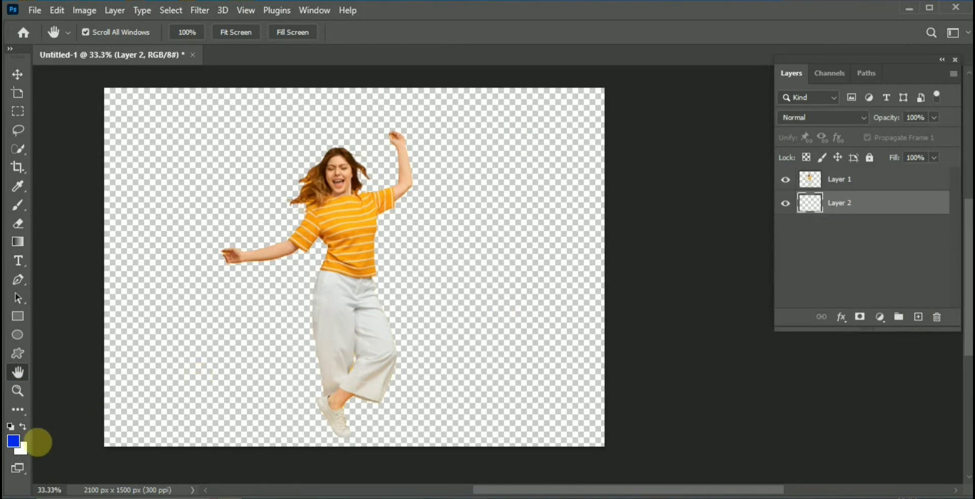
{"action": "left_click", "coordinate": [18, 409]}
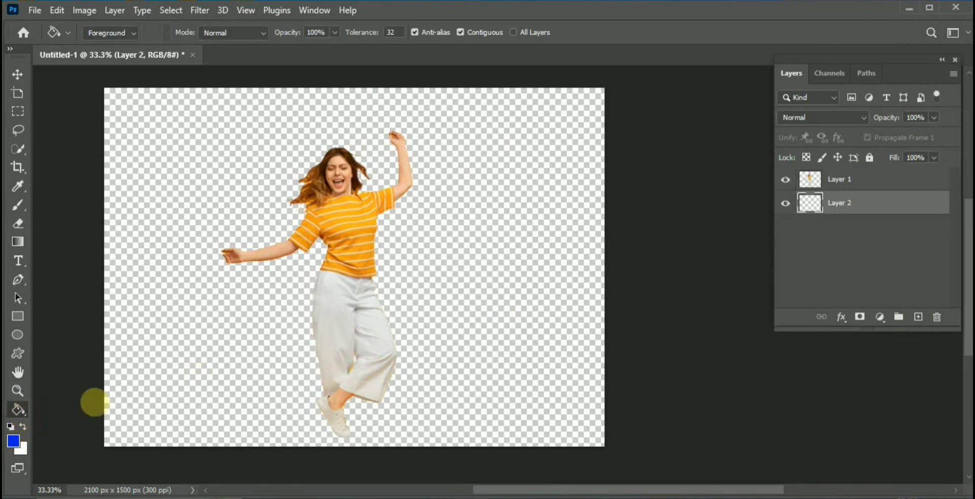
{"action": "left_click", "coordinate": [141, 392]}
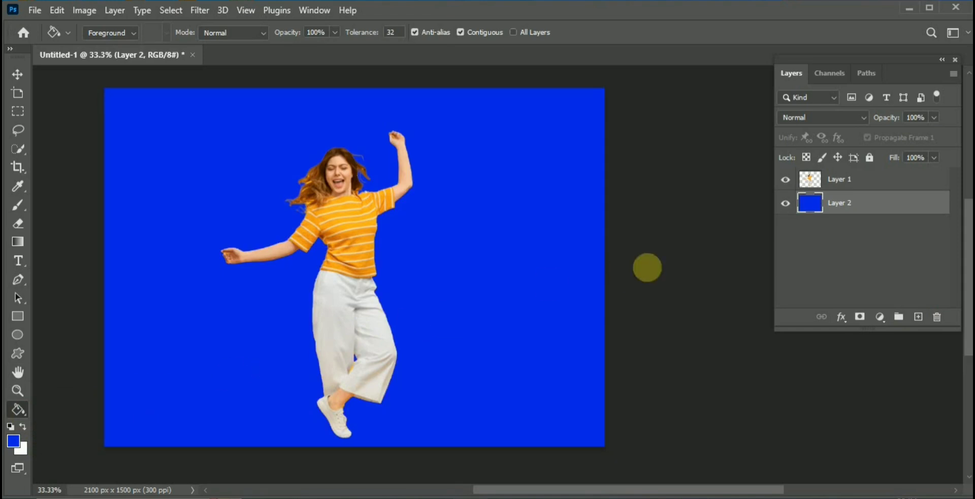
{"action": "left_click", "coordinate": [844, 179]}
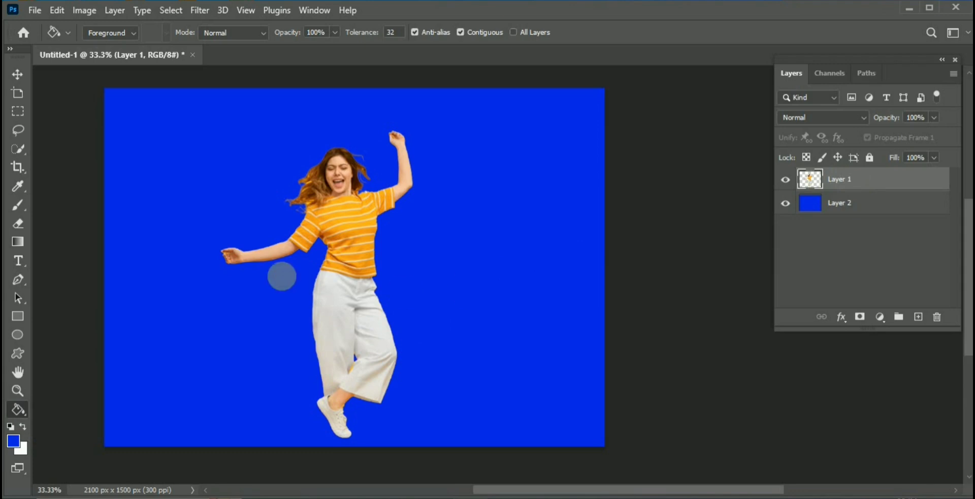
- Copy a thin vertical shirt slice to a new layer and stretch it across the canvas
{"action": "left_click", "coordinate": [19, 118]}
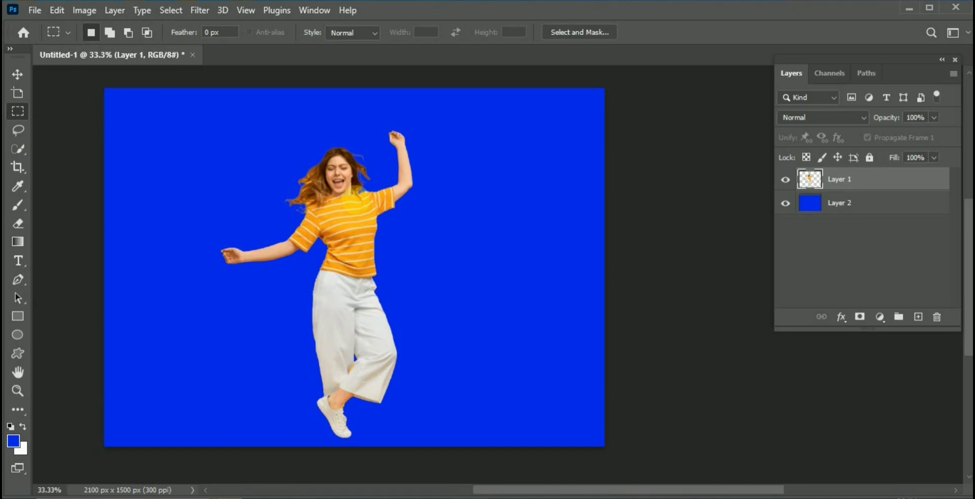
{"action": "left_click_drag", "start_coordinate": [355, 200], "coordinate": [359, 273]}
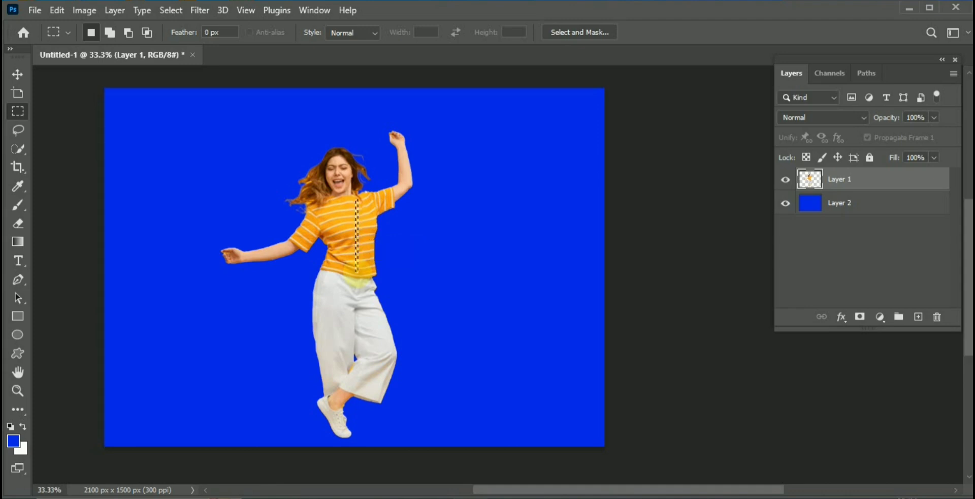
{"action": "key", "text": "ctrl+j"}
{"action": "key", "text": "ctrl+t"}
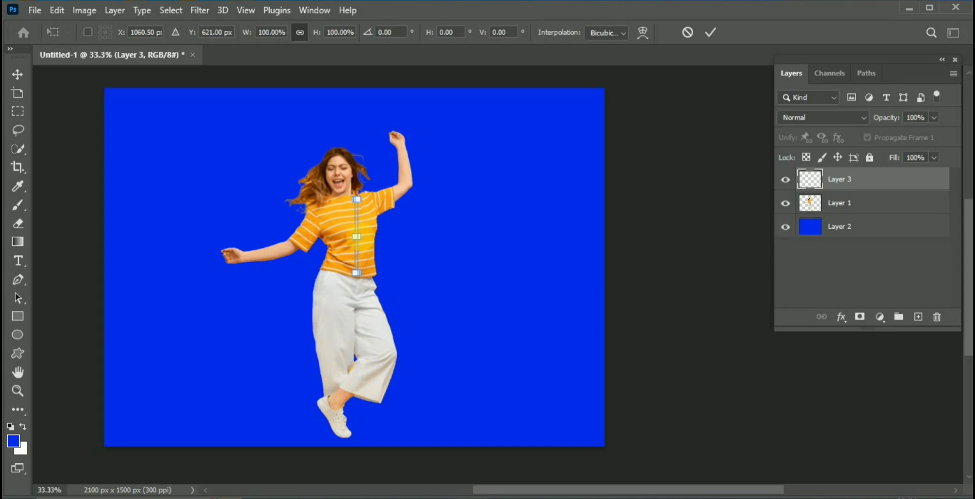
{"action": "mouse_move", "coordinate": [358, 236]}
{"action": "left_mouse_down"}
{"action": "mouse_move", "coordinate": [612, 234]}
{"action": "mouse_move", "coordinate": [103, 237]}
{"action": "mouse_move", "coordinate": [111, 235]}
{"action": "left_mouse_up"}
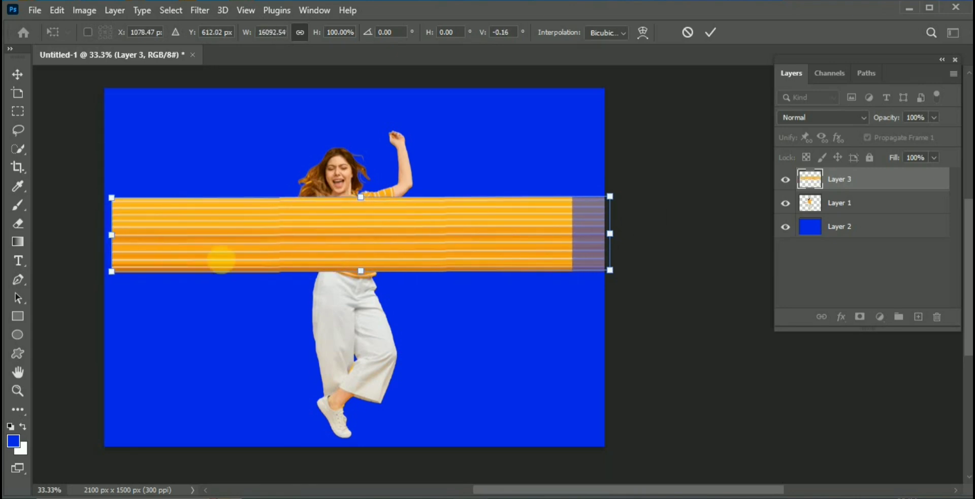
{"action": "mouse_move", "coordinate": [362, 276]}
{"action": "left_mouse_down"}
{"action": "mouse_move", "coordinate": [361, 283]}
{"action": "mouse_move", "coordinate": [366, 255]}
{"action": "left_mouse_up"}
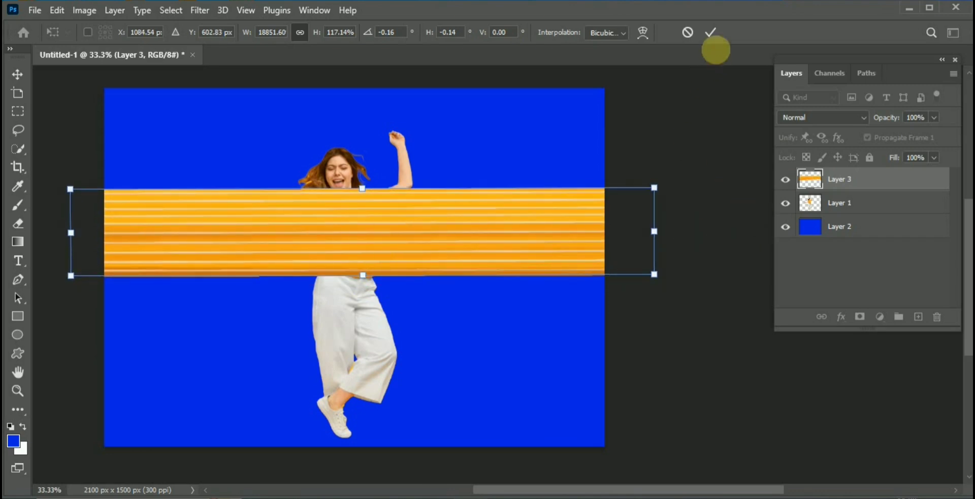
{"action": "left_click", "coordinate": [710, 33]}
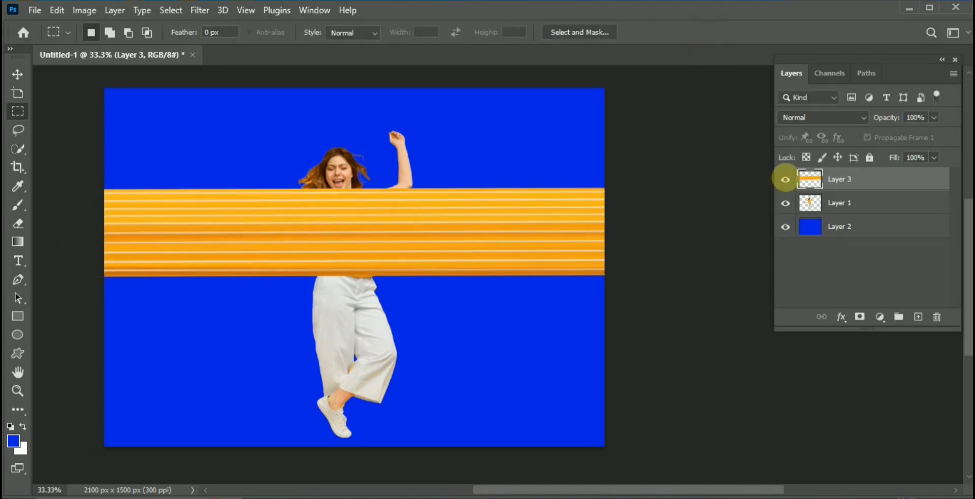
- Hide the orange band and copy a thin trouser-leg slice onto its own layer
{"action": "left_click", "coordinate": [785, 179]}
{"action": "left_click", "coordinate": [787, 174]}
{"action": "left_click", "coordinate": [834, 201]}
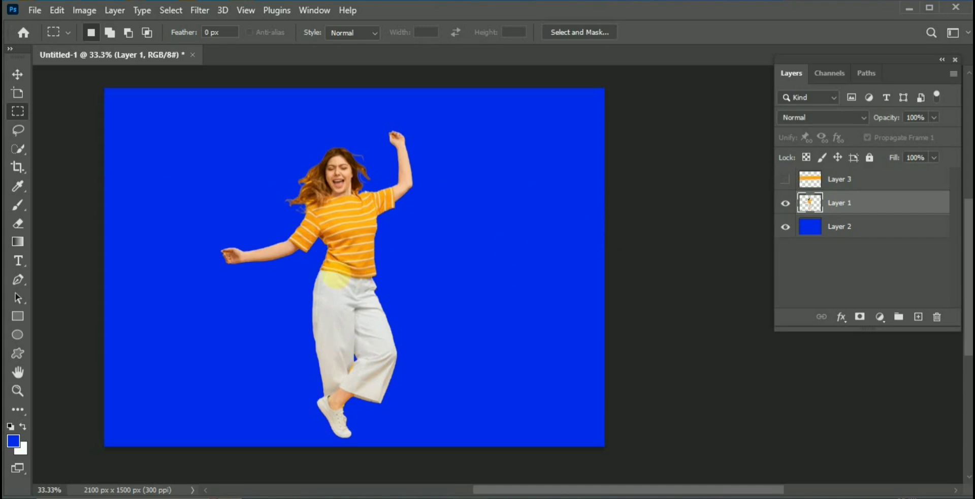
{"action": "left_click_drag", "start_coordinate": [336, 273], "coordinate": [339, 380]}
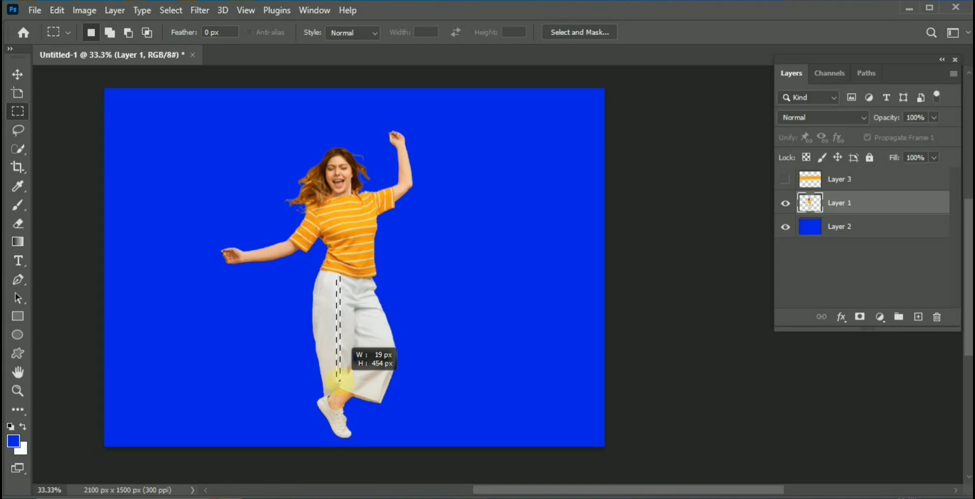
{"action": "left_click", "coordinate": [339, 380]}
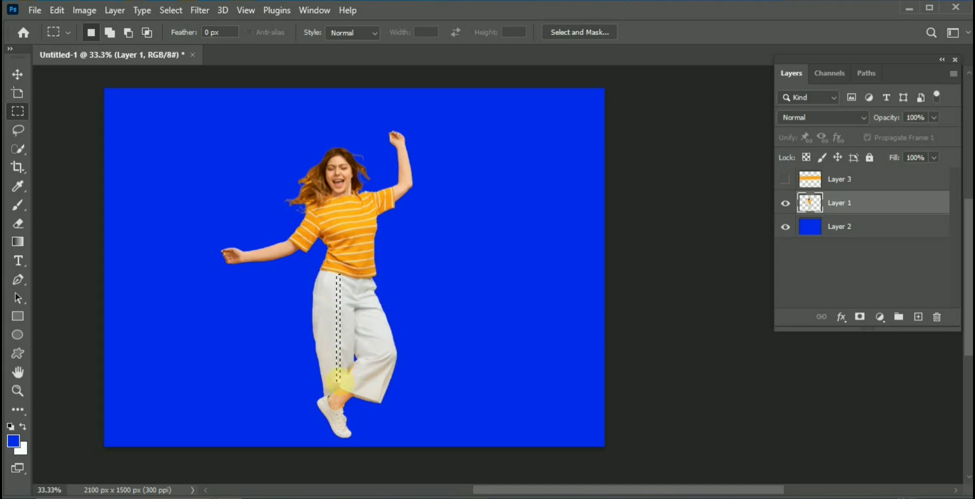
{"action": "key", "text": "ctrl+j"}
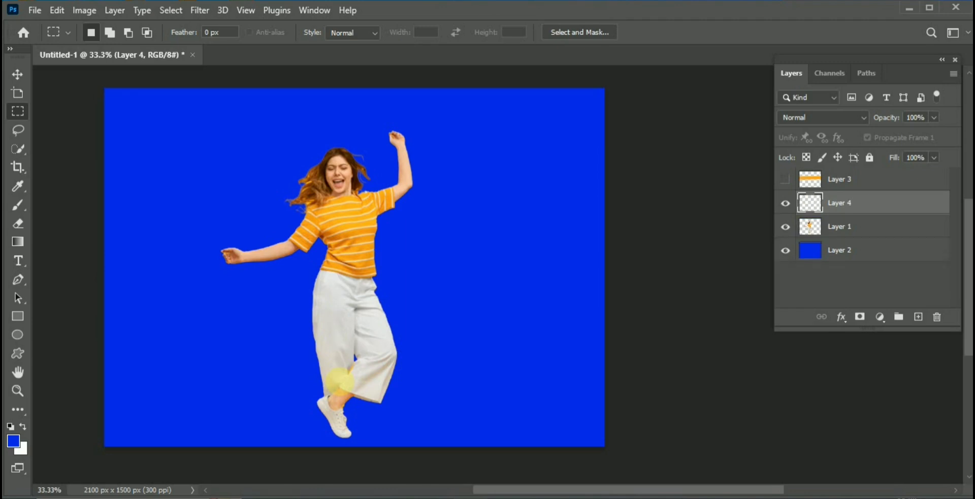
- Stretch the trouser slice into a slightly taller pale band edge to edge, then hide it
{"action": "key", "text": "ctrl+t"}
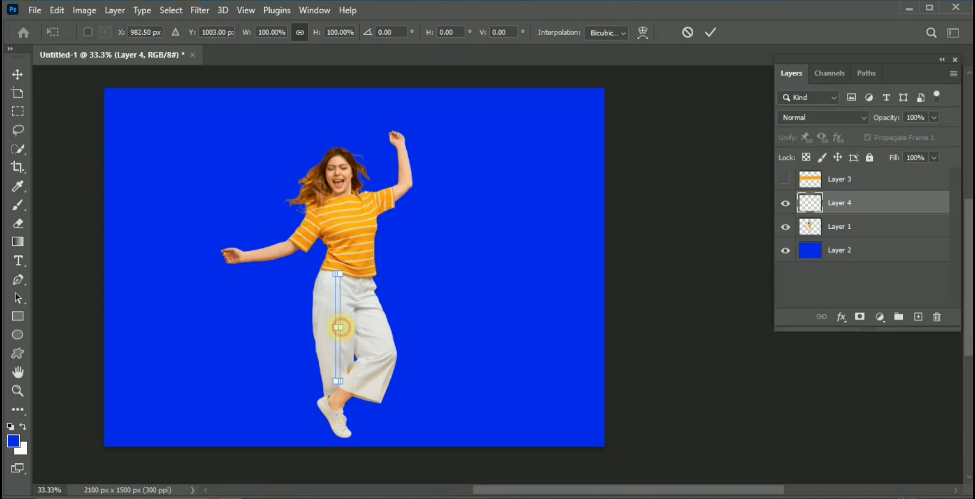
{"action": "left_click_drag", "start_coordinate": [338, 327], "coordinate": [594, 325]}
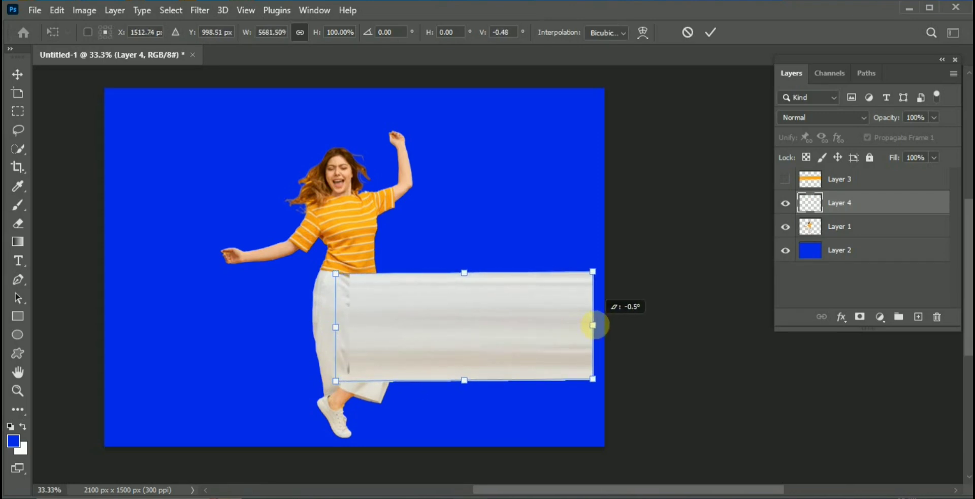
{"action": "left_click_drag", "start_coordinate": [594, 325], "coordinate": [603, 325]}
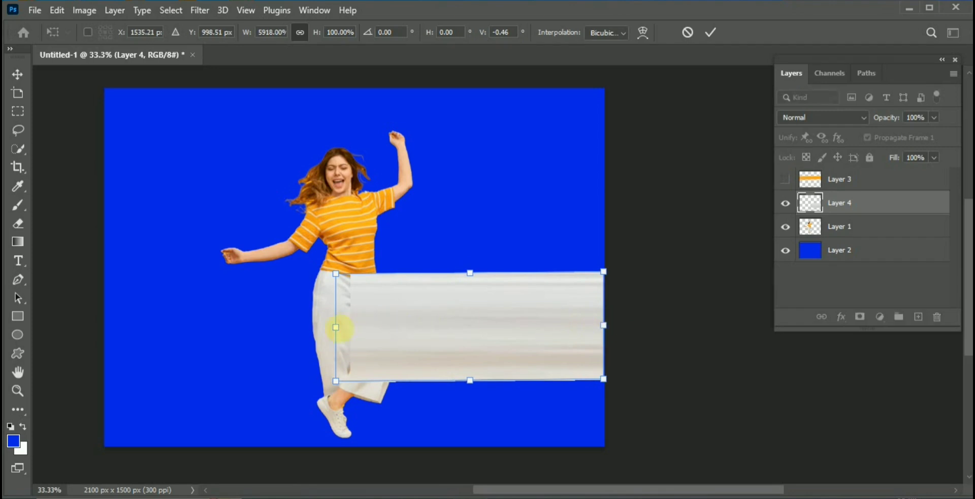
{"action": "left_click_drag", "start_coordinate": [336, 328], "coordinate": [78, 329]}
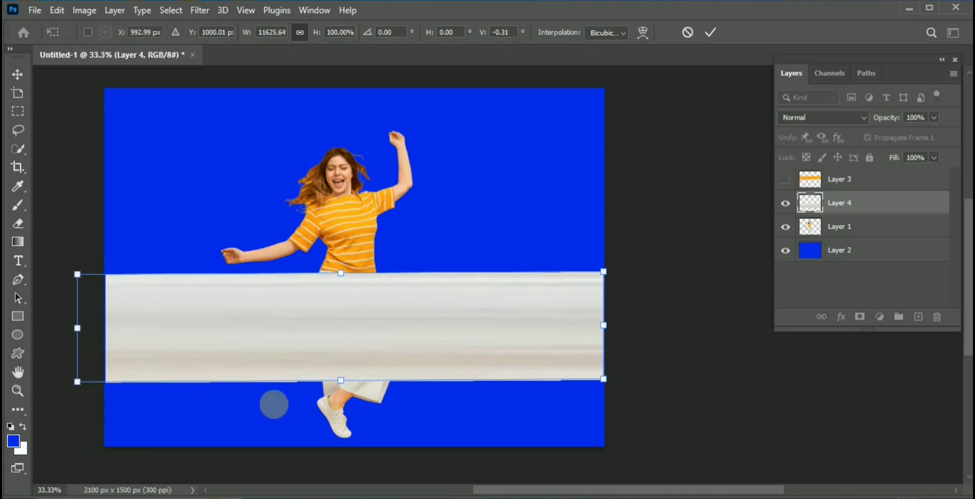
{"action": "left_click_drag", "start_coordinate": [341, 272], "coordinate": [340, 266]}
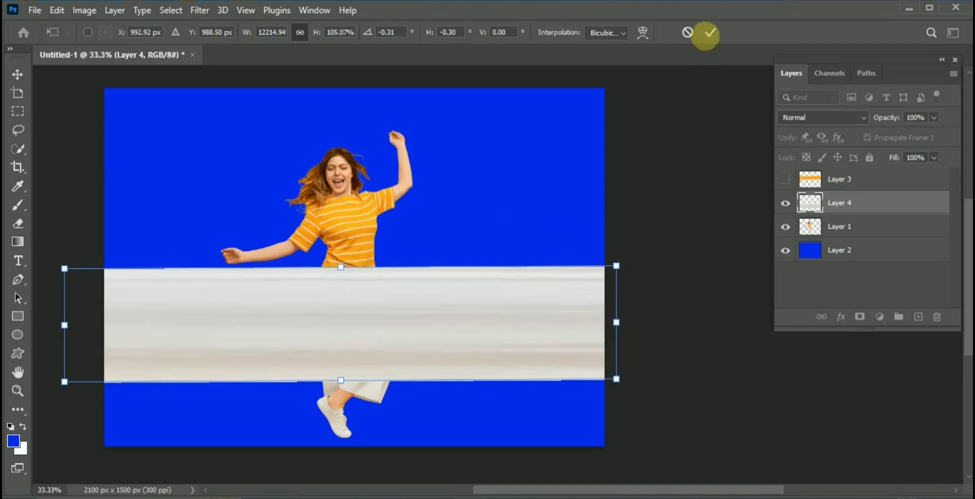
{"action": "left_click", "coordinate": [710, 32]}
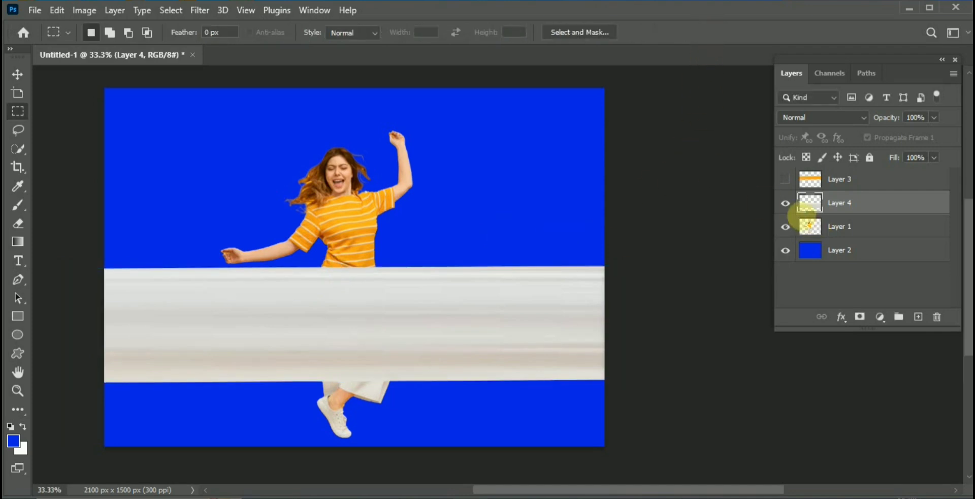
{"action": "left_click", "coordinate": [786, 203]}
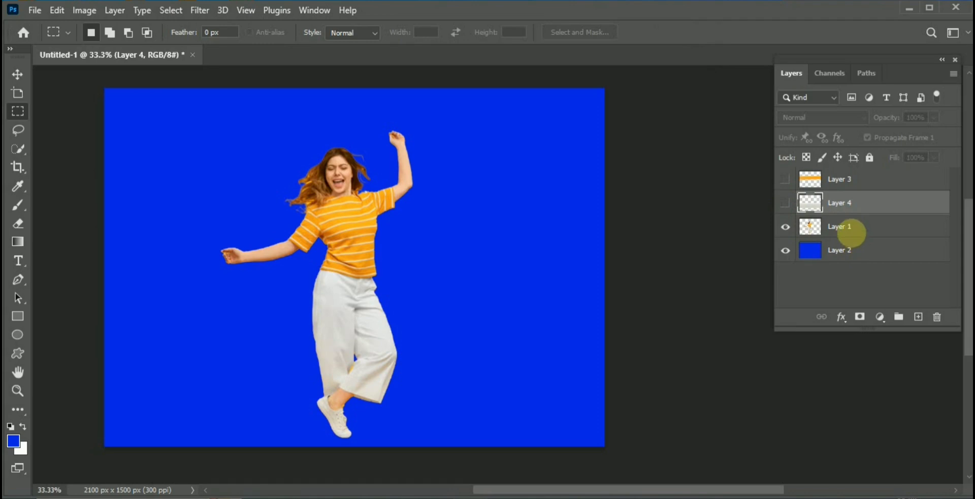
- Copy a thin slice over the lower leg and shoe onto its own layer
{"action": "left_click", "coordinate": [843, 226]}
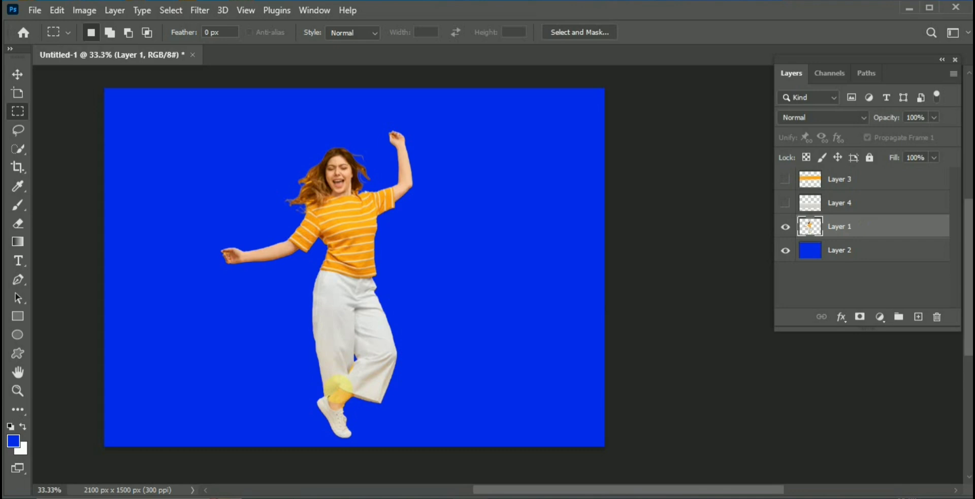
{"action": "left_click_drag", "start_coordinate": [338, 388], "coordinate": [338, 433]}
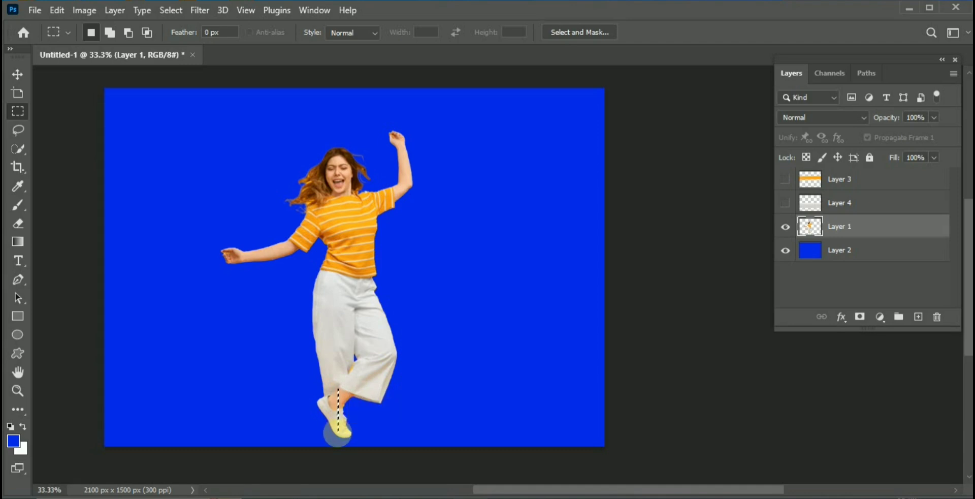
{"action": "key", "text": "ctrl+j"}
- Stretch the leg strip wider and taller across the full canvas bottom
{"action": "key", "text": "ctrl+t"}
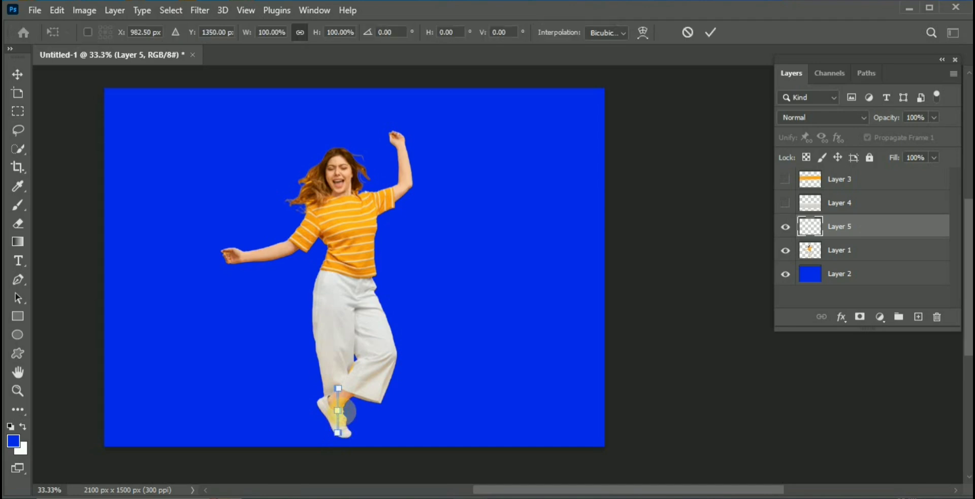
{"action": "left_click_drag", "start_coordinate": [345, 411], "coordinate": [600, 413]}
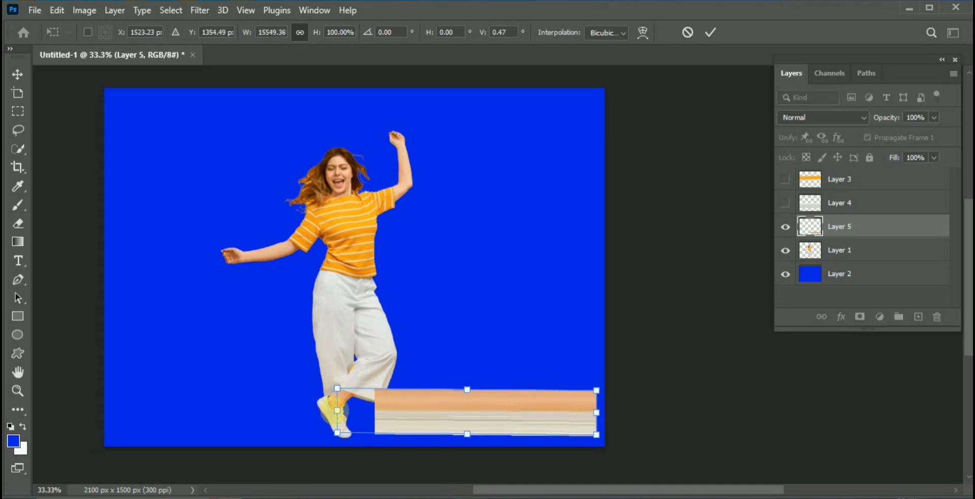
{"action": "mouse_move", "coordinate": [337, 410]}
{"action": "left_mouse_down"}
{"action": "mouse_move", "coordinate": [28, 411]}
{"action": "mouse_move", "coordinate": [37, 411]}
{"action": "left_mouse_up"}
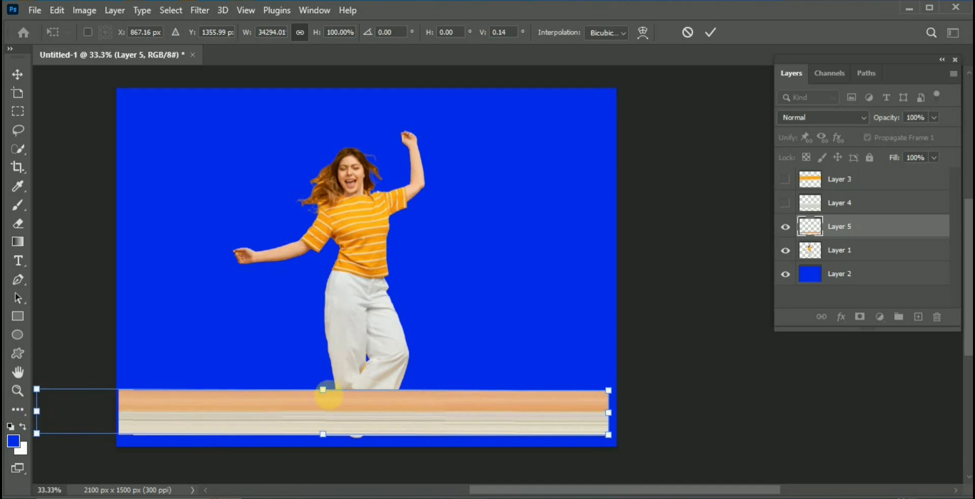
{"action": "left_click_drag", "start_coordinate": [321, 389], "coordinate": [322, 373]}
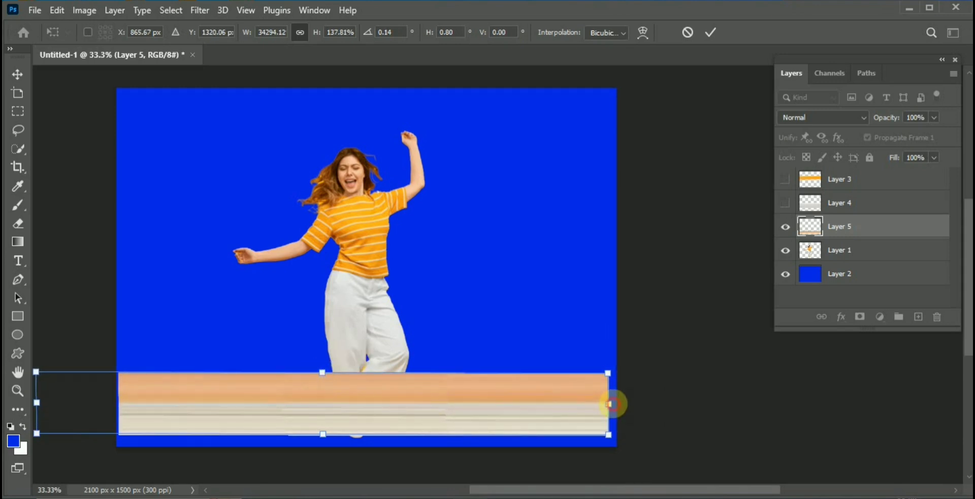
{"action": "left_click_drag", "start_coordinate": [613, 404], "coordinate": [617, 403]}
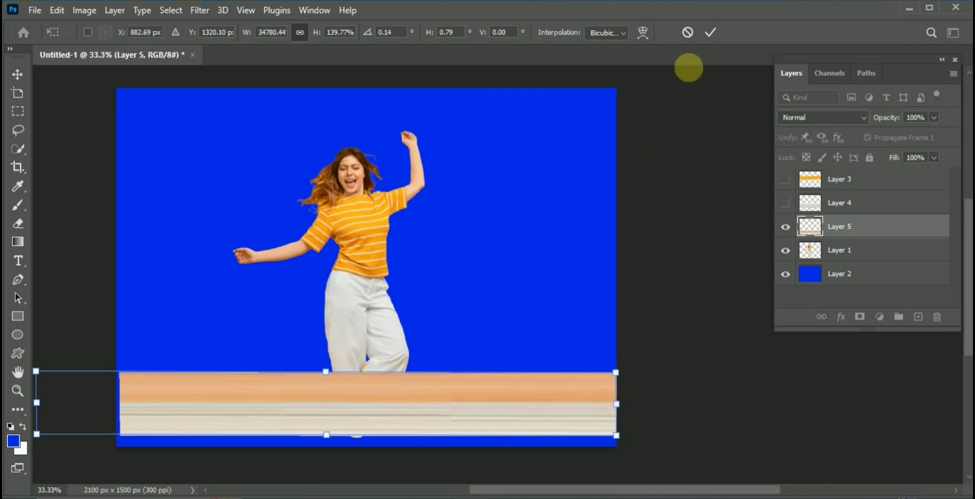
{"action": "left_click", "coordinate": [709, 34]}
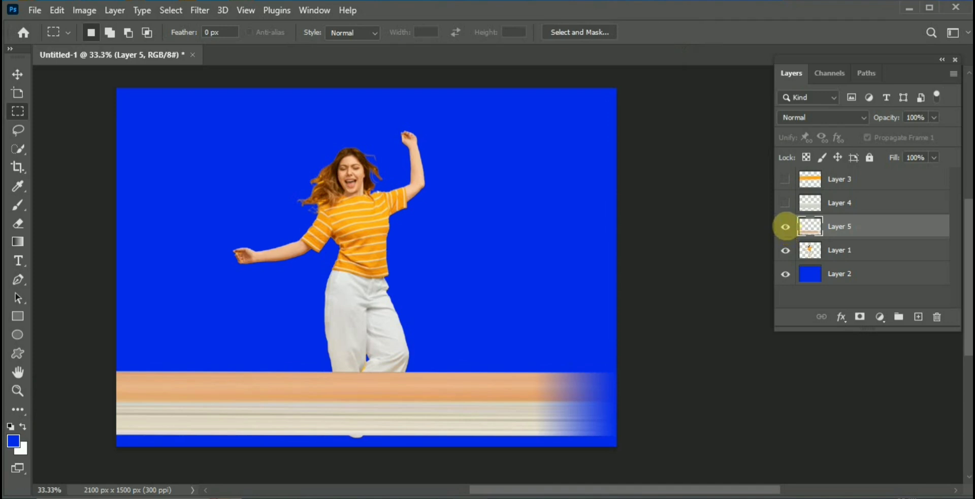
{"action": "left_click", "coordinate": [785, 226]}
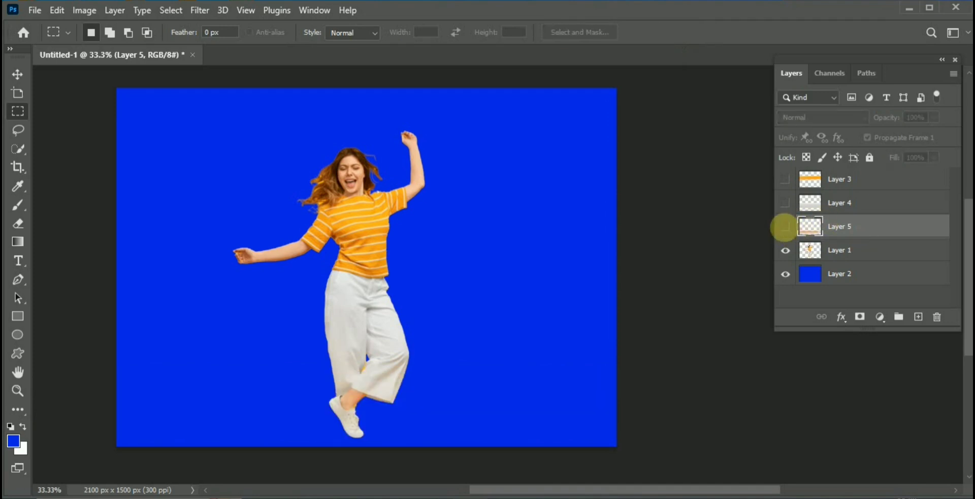
{"action": "left_click", "coordinate": [786, 227]}
- Show Layers 3 and 4, merge Layers 3–5, and move the result below the woman
{"action": "left_click", "coordinate": [785, 203]}
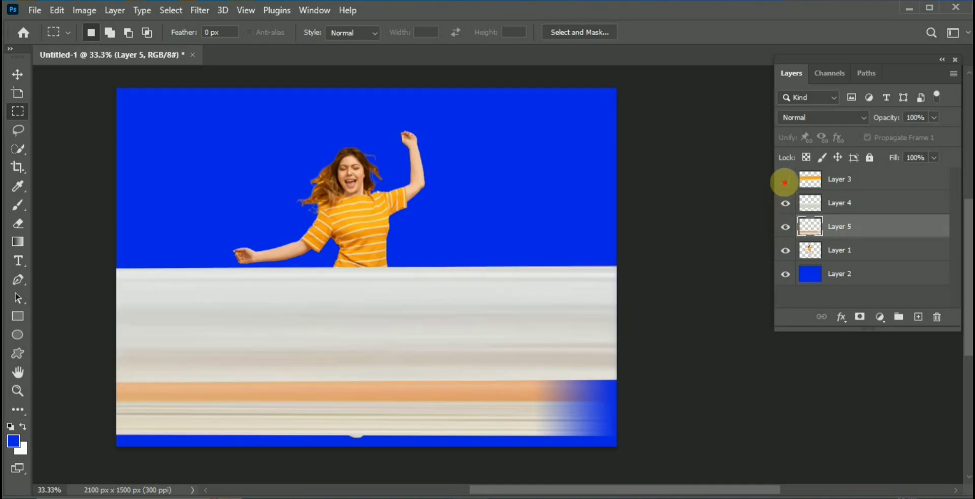
{"action": "left_click", "coordinate": [786, 180]}
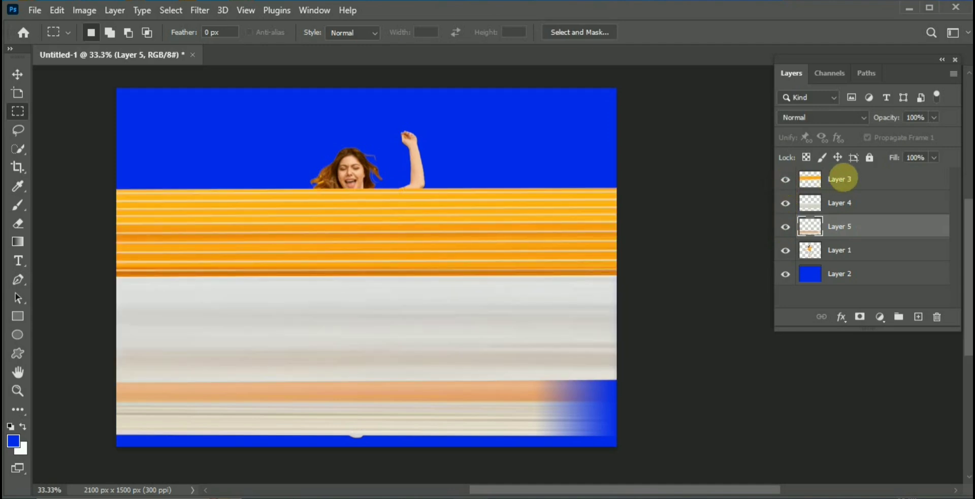
{"action": "left_click", "coordinate": [842, 179]}
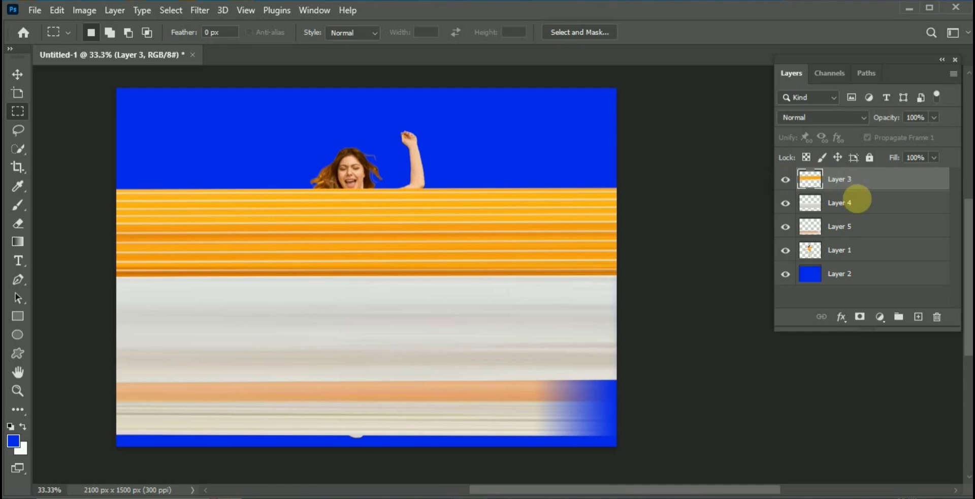
{"action": "left_click", "coordinate": [858, 202], "text": "shift"}
{"action": "left_click", "coordinate": [857, 224], "text": "shift"}
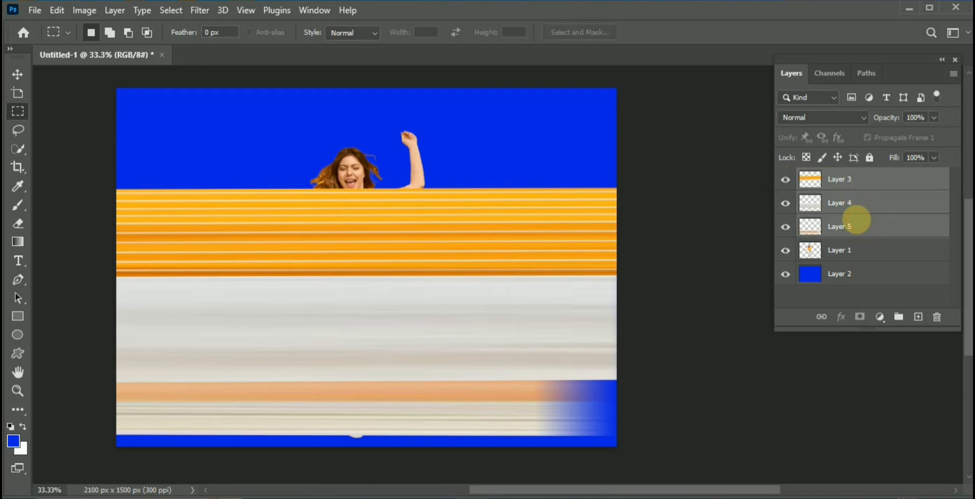
{"action": "key", "text": "ctrl+e"}
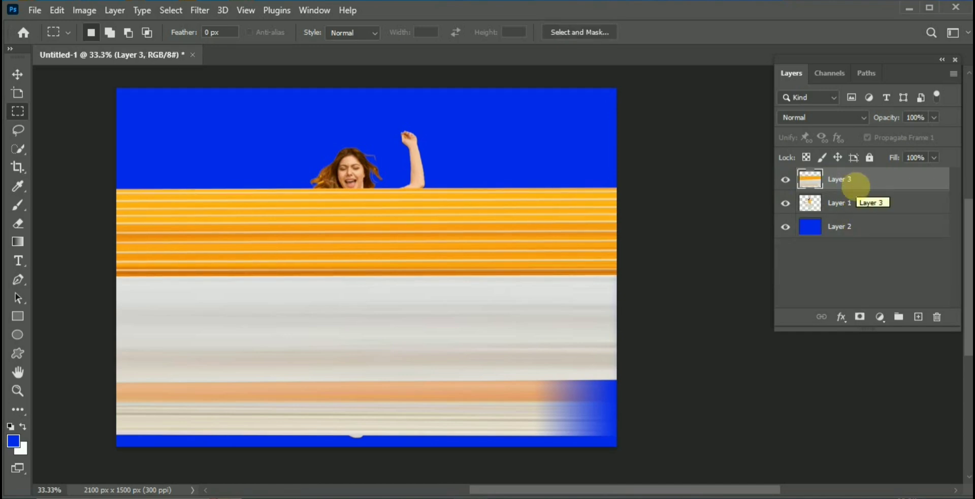
{"action": "left_click", "coordinate": [858, 202]}
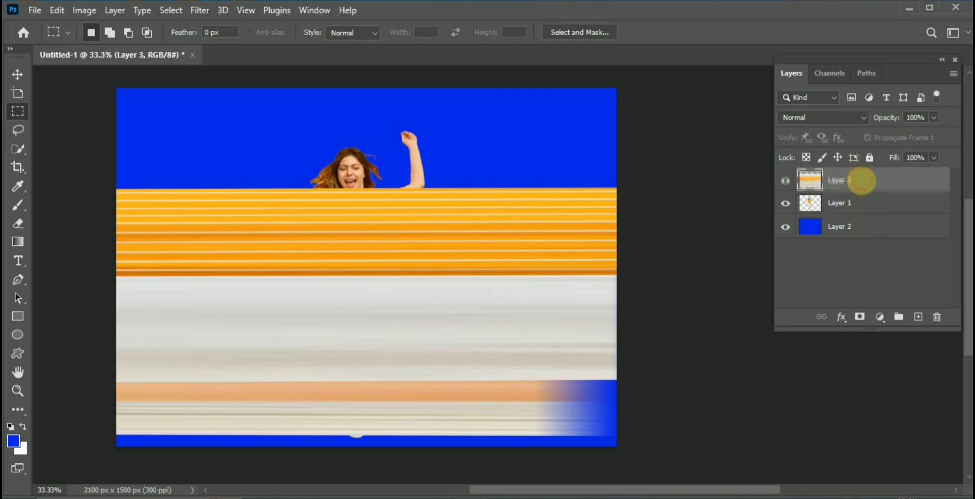
{"action": "left_click_drag", "start_coordinate": [862, 178], "coordinate": [861, 203]}
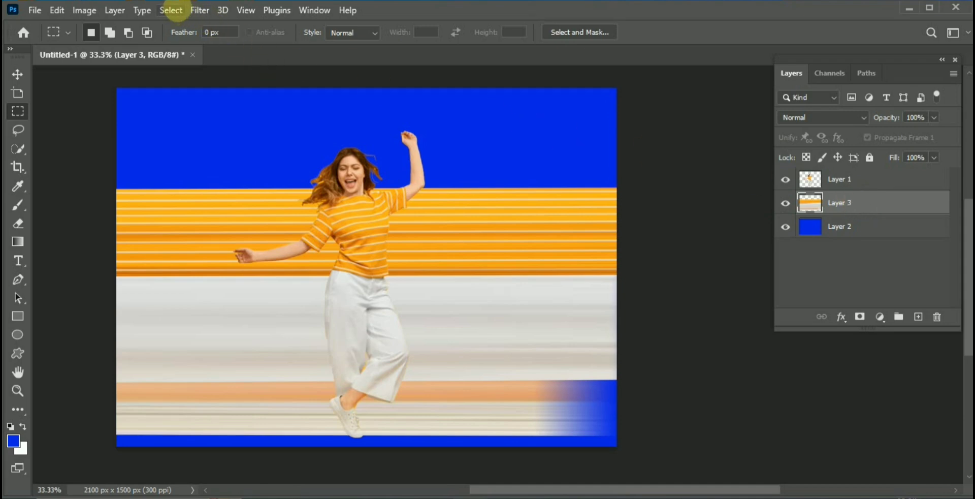
- Apply Polar Coordinates, Rectangular to Polar, to bend the merged stripes into rings
{"action": "left_click", "coordinate": [200, 9]}
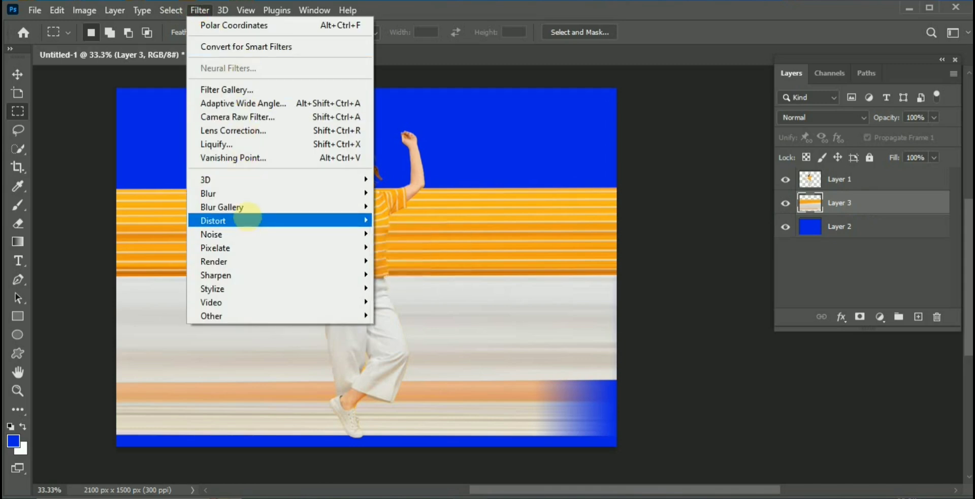
{"action": "mouse_move", "coordinate": [229, 220]}
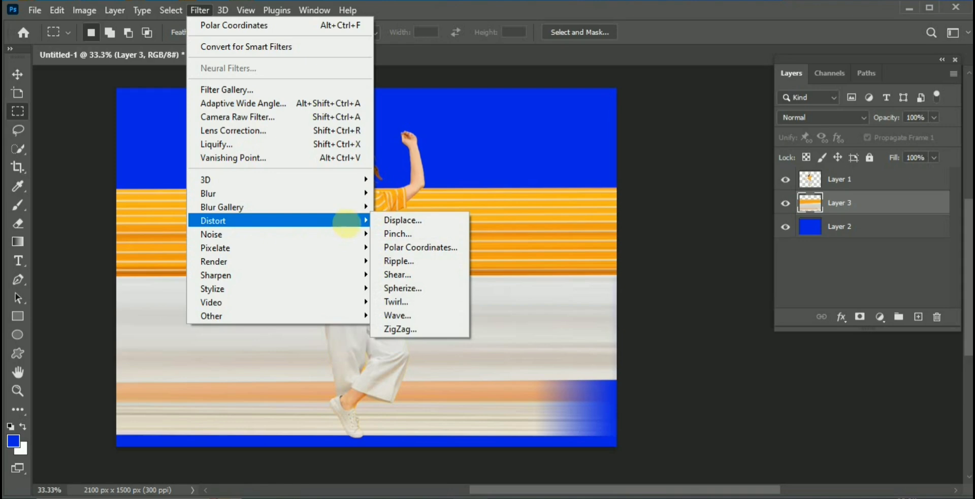
{"action": "left_click", "coordinate": [401, 246]}
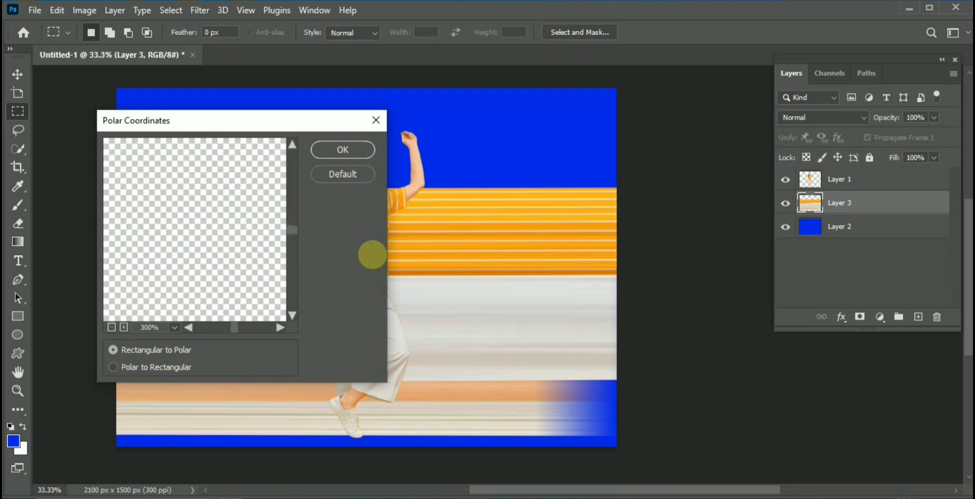
{"action": "key", "text": "ctrl+minus"}
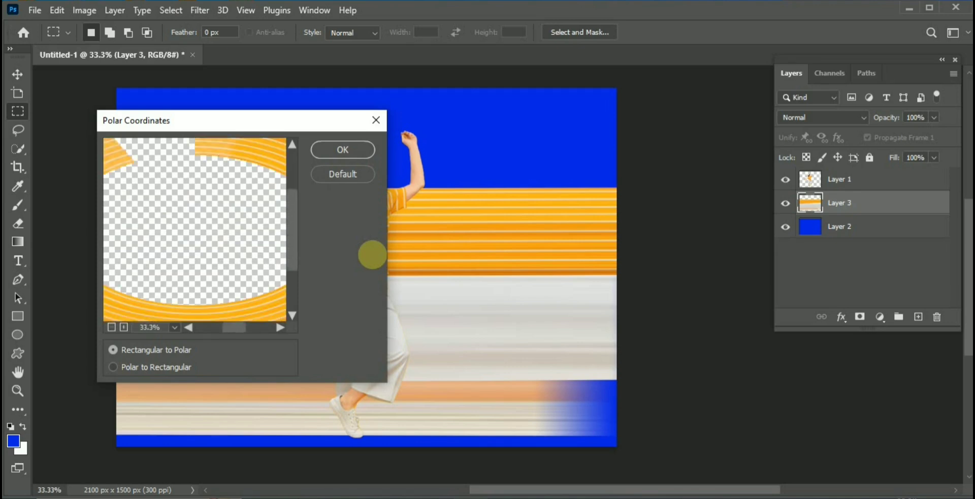
{"action": "key", "text": "ctrl+minus"}
{"action": "key", "text": "ctrl+minus"}
{"action": "key", "text": "ctrl+minus"}
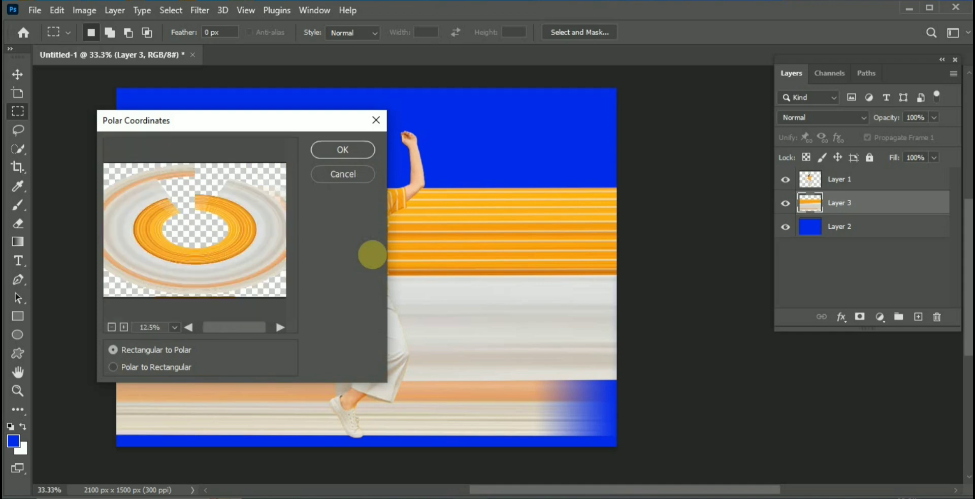
{"action": "left_click", "coordinate": [350, 150]}
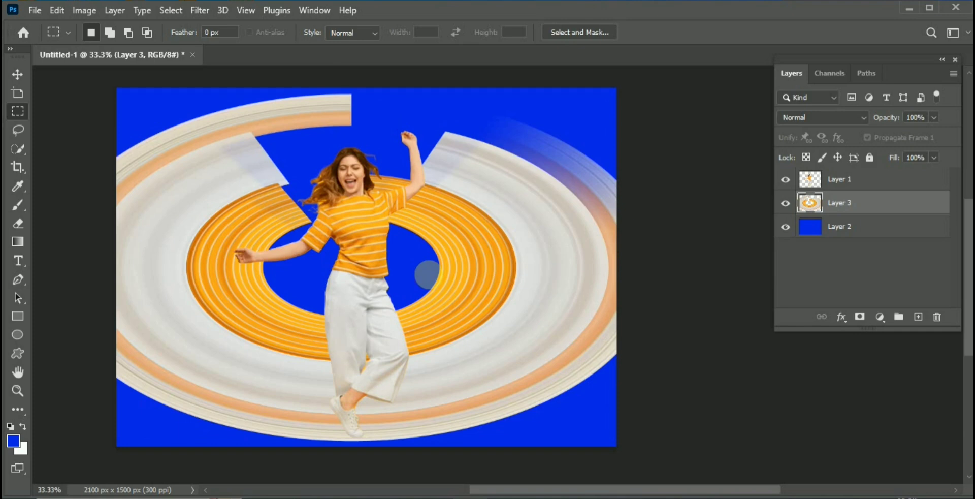
- Start distorting the ring layer, slanting its right side and top-left corner inward
{"action": "key", "text": "ctrl+t"}
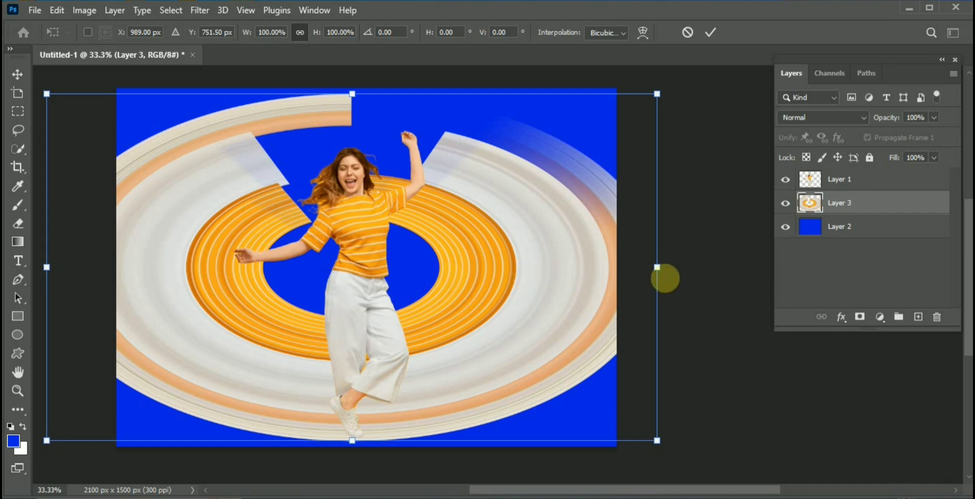
{"action": "right_click", "coordinate": [536, 226]}
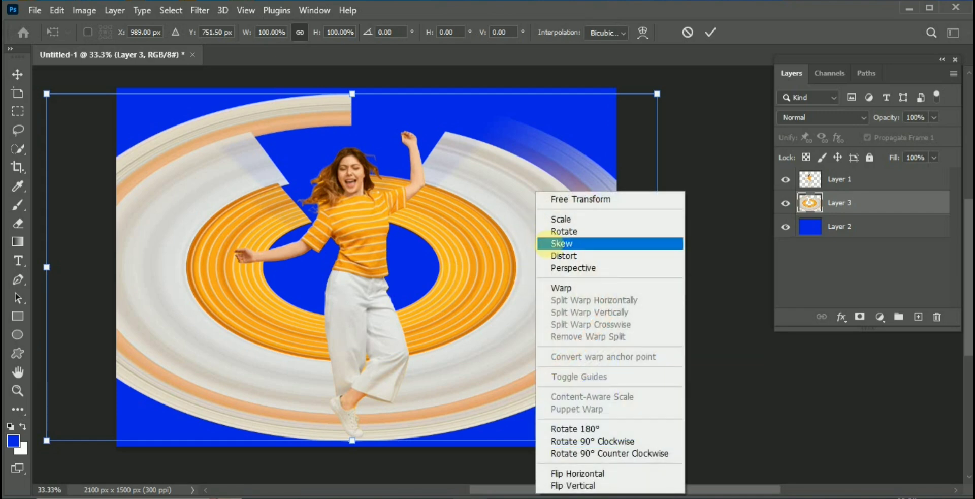
{"action": "left_click", "coordinate": [554, 244]}
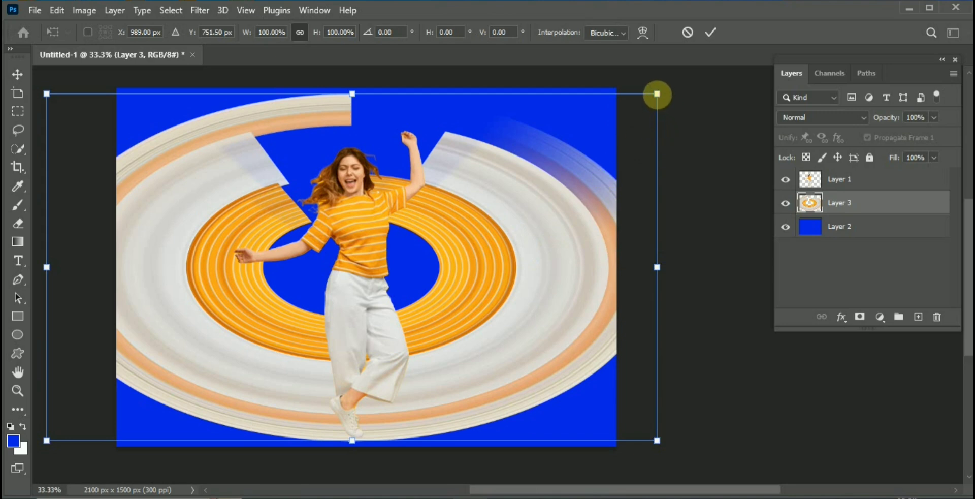
{"action": "left_click_drag", "start_coordinate": [657, 94], "coordinate": [534, 98]}
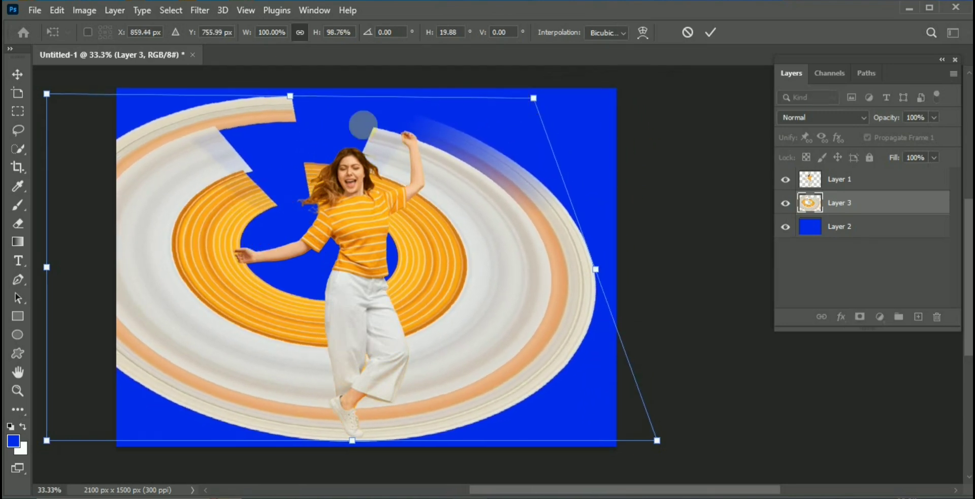
{"action": "left_click_drag", "start_coordinate": [47, 94], "coordinate": [192, 115]}
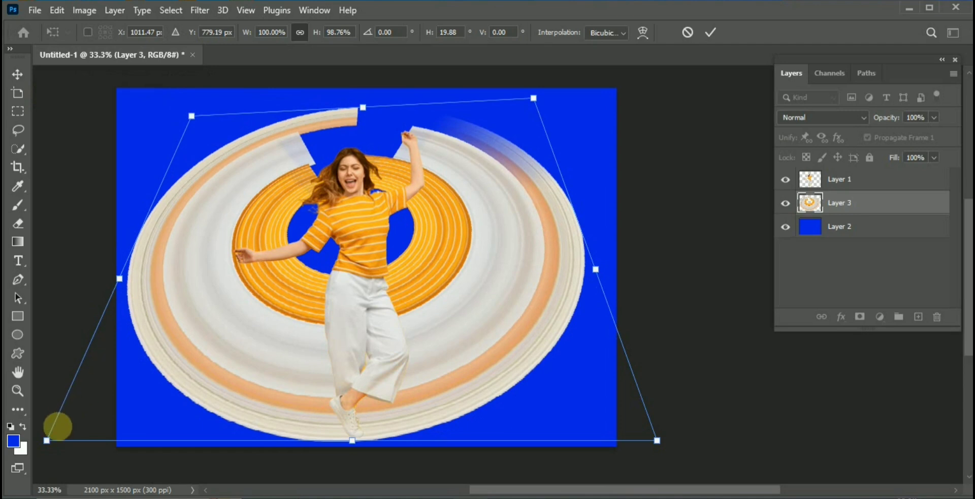
- Pull in the lower-left and right sides into a tapering oval and nudge it up slightly
{"action": "left_click_drag", "start_coordinate": [47, 440], "coordinate": [186, 437]}
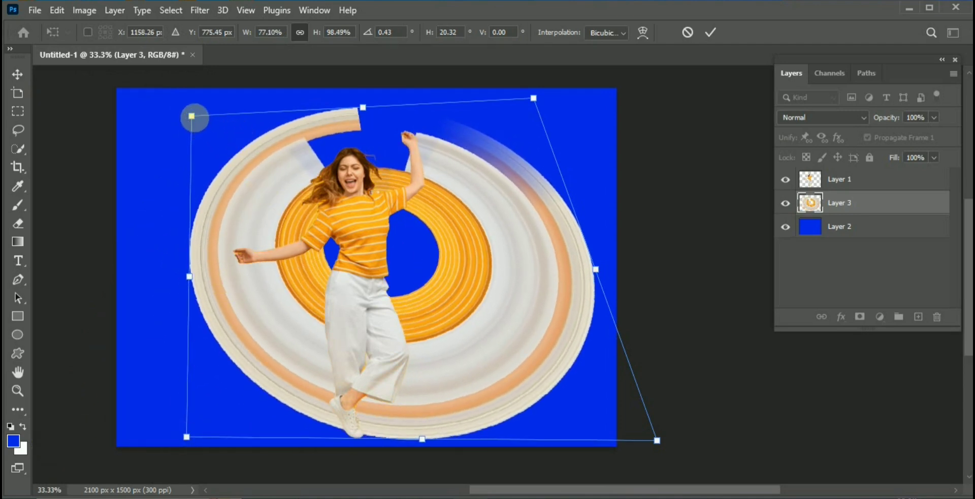
{"action": "left_click_drag", "start_coordinate": [192, 116], "coordinate": [259, 150]}
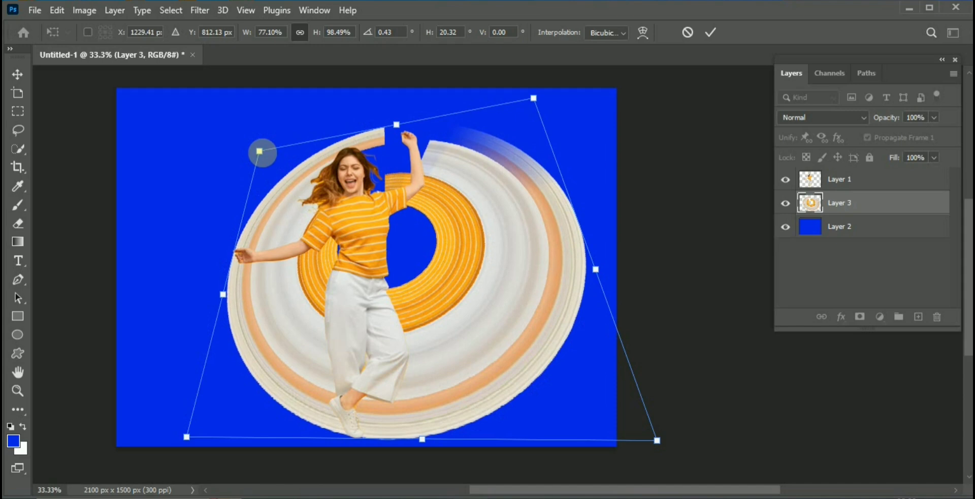
{"action": "mouse_move", "coordinate": [596, 269]}
{"action": "left_mouse_down"}
{"action": "mouse_move", "coordinate": [541, 260]}
{"action": "mouse_move", "coordinate": [522, 275]}
{"action": "left_mouse_up"}
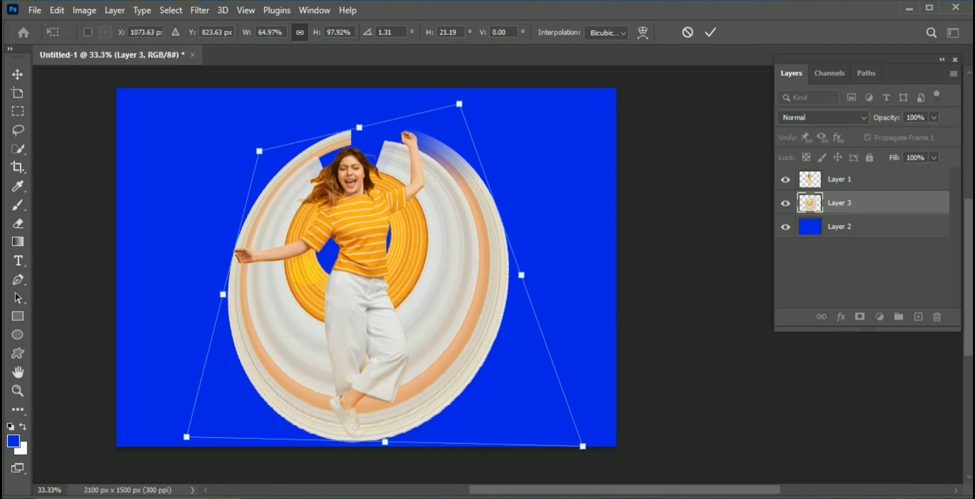
{"action": "left_click_drag", "start_coordinate": [306, 271], "coordinate": [315, 271]}
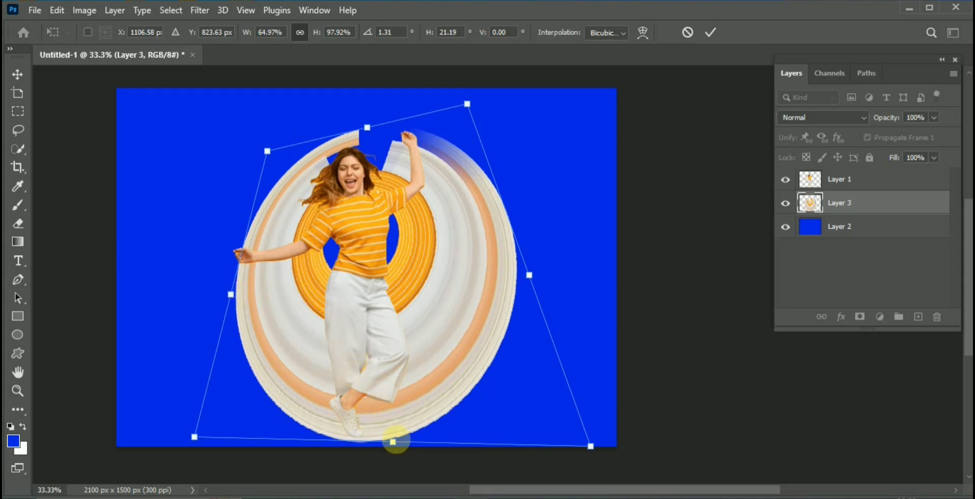
{"action": "left_click_drag", "start_coordinate": [590, 446], "coordinate": [582, 439]}
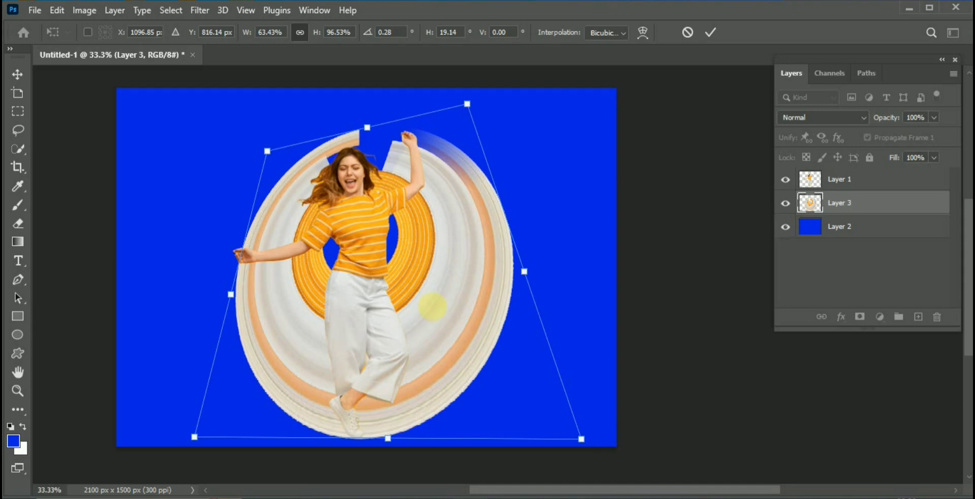
{"action": "left_click_drag", "start_coordinate": [432, 307], "coordinate": [434, 298]}
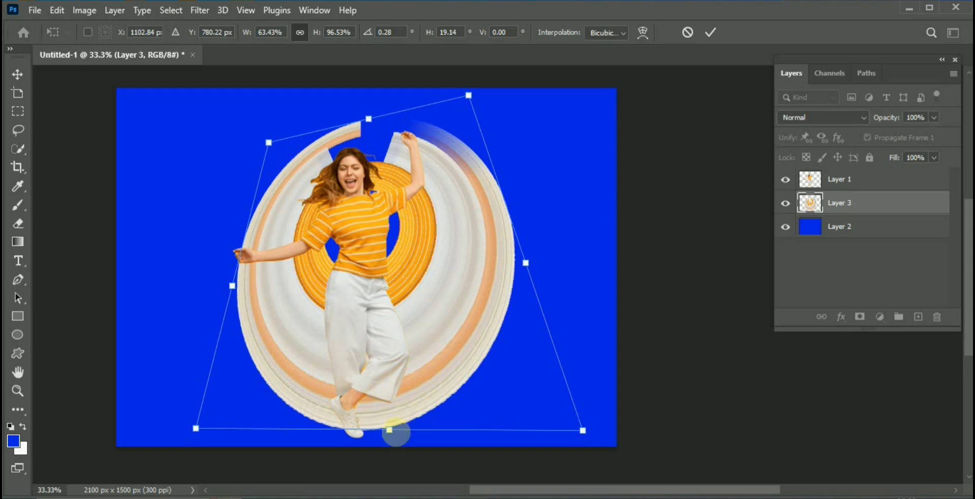
- Lengthen the swirl's top and bottom edges and pull its right side inward
{"action": "left_click_drag", "start_coordinate": [389, 430], "coordinate": [392, 437]}
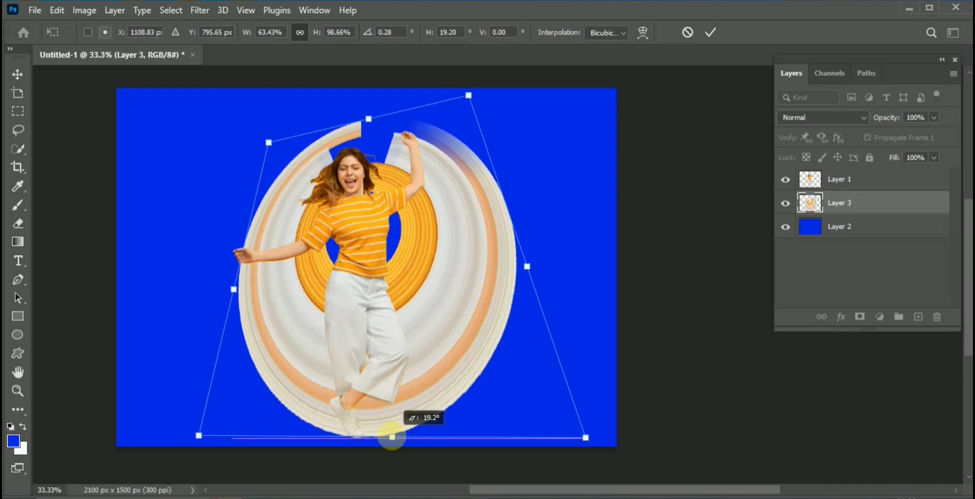
{"action": "left_click", "coordinate": [369, 118]}
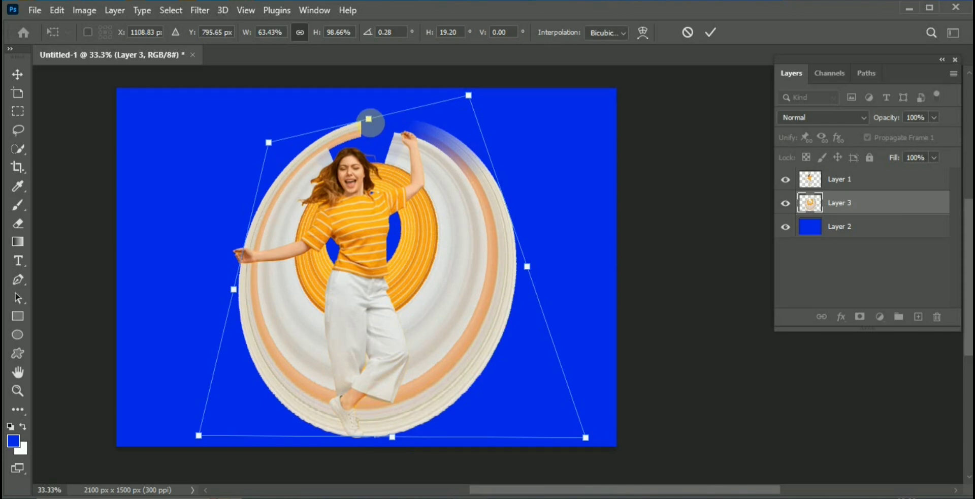
{"action": "left_click_drag", "start_coordinate": [369, 119], "coordinate": [372, 106]}
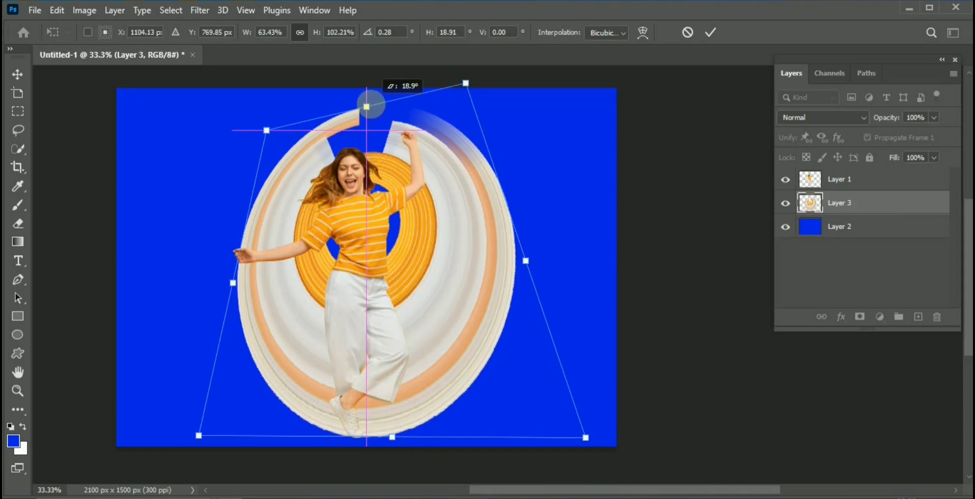
{"action": "left_click", "coordinate": [530, 261]}
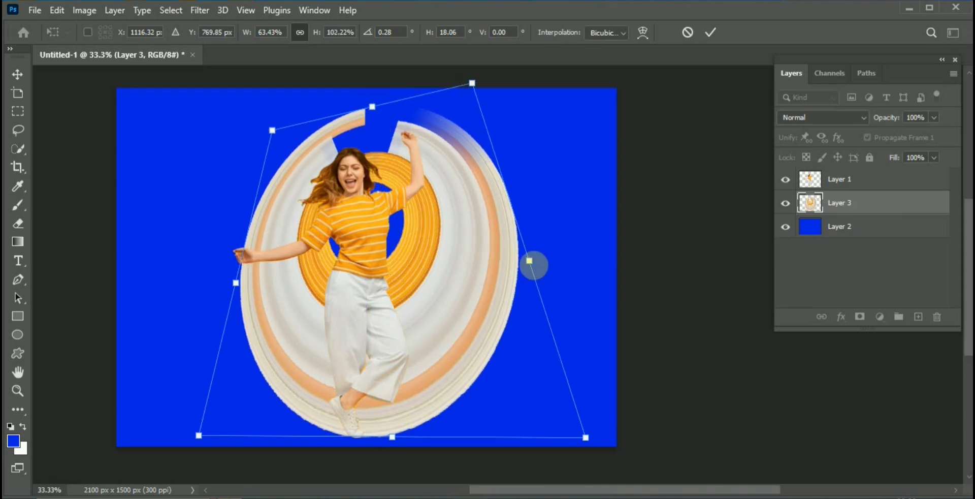
{"action": "left_click_drag", "start_coordinate": [530, 261], "coordinate": [479, 268]}
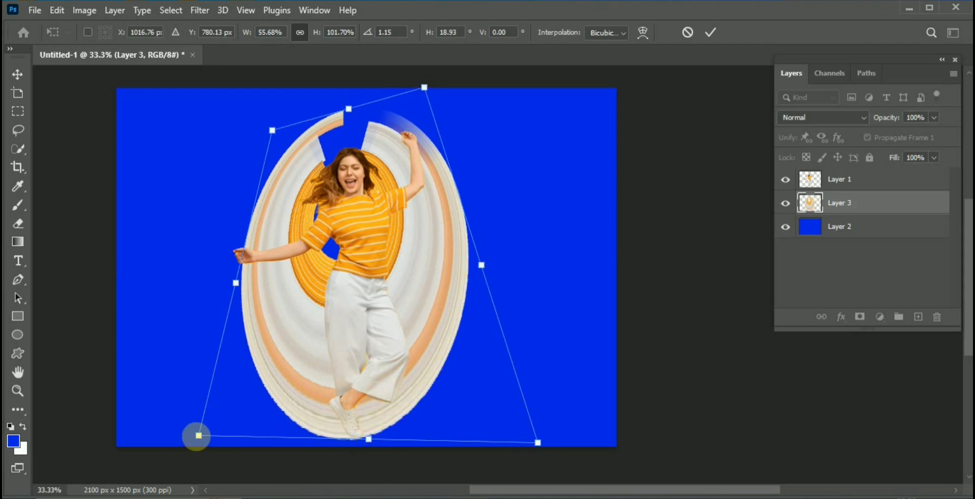
- Widen the lower corners, bend the top leftward, push the left side out, and commit
{"action": "left_click_drag", "start_coordinate": [198, 436], "coordinate": [186, 436]}
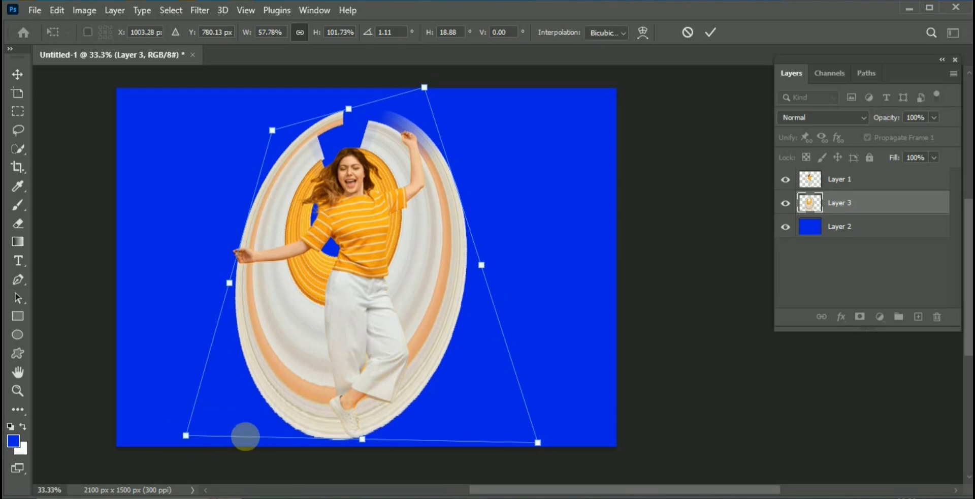
{"action": "left_click_drag", "start_coordinate": [538, 443], "coordinate": [631, 437]}
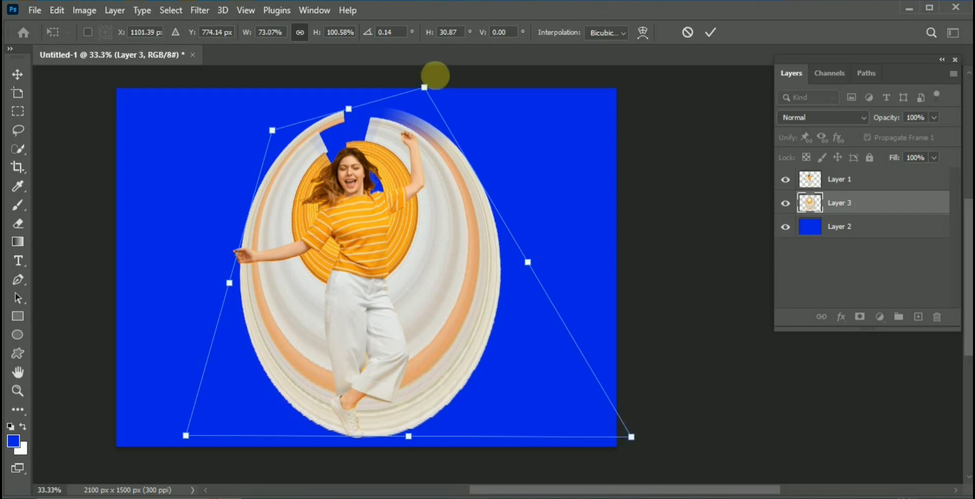
{"action": "left_click_drag", "start_coordinate": [425, 87], "coordinate": [400, 97]}
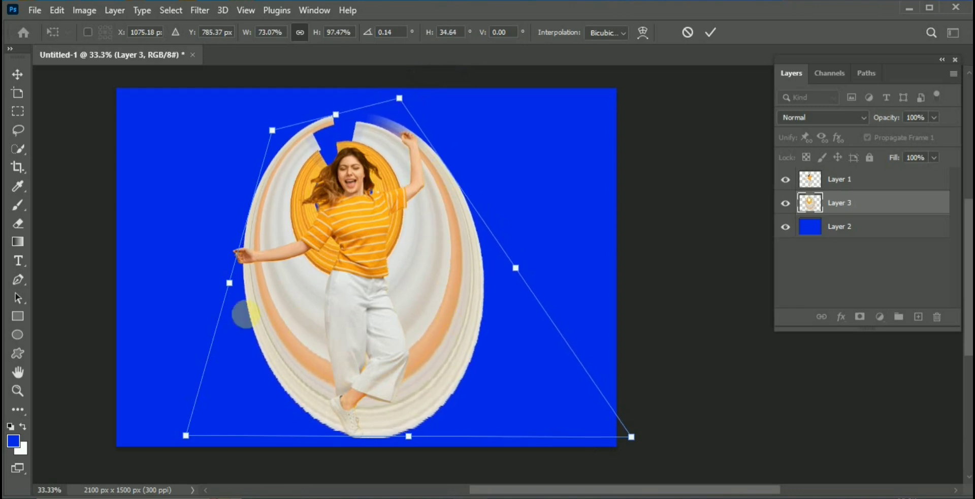
{"action": "left_click_drag", "start_coordinate": [229, 283], "coordinate": [223, 283]}
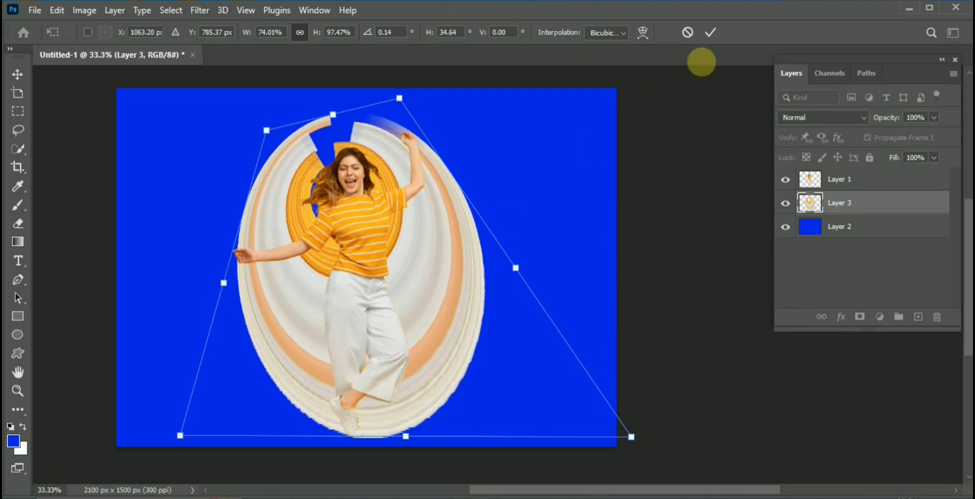
{"action": "left_click", "coordinate": [711, 32]}
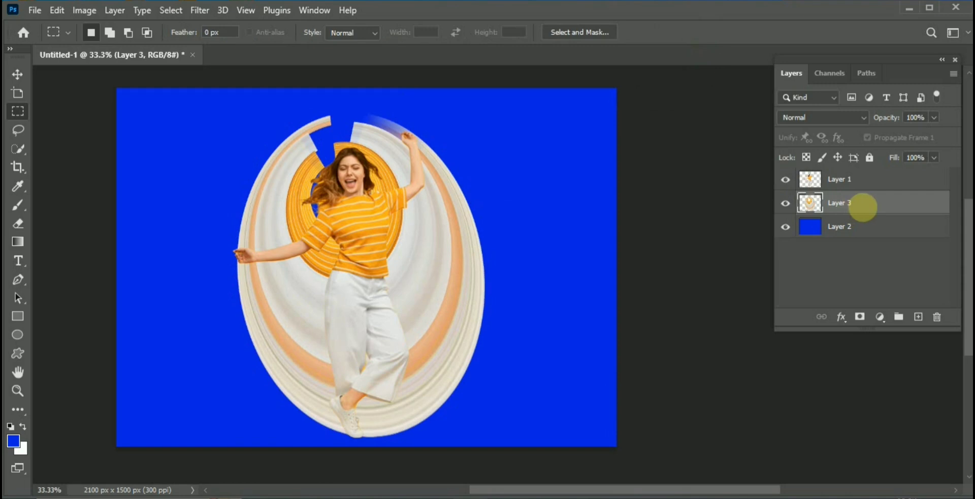
- Add a layer mask to Layer 3 and brush out the ring around her head and raised arm
{"action": "left_click", "coordinate": [860, 316]}
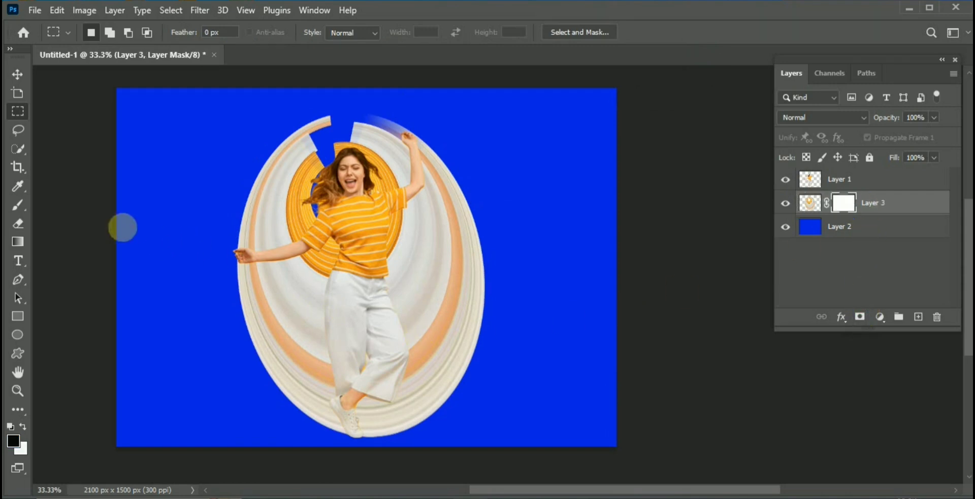
{"action": "left_click", "coordinate": [19, 206]}
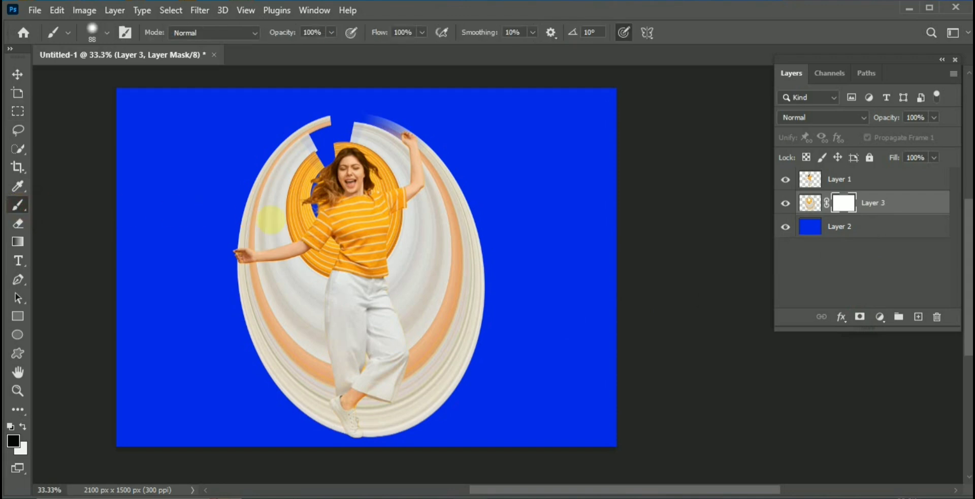
{"action": "left_click_drag", "start_coordinate": [246, 208], "coordinate": [241, 235]}
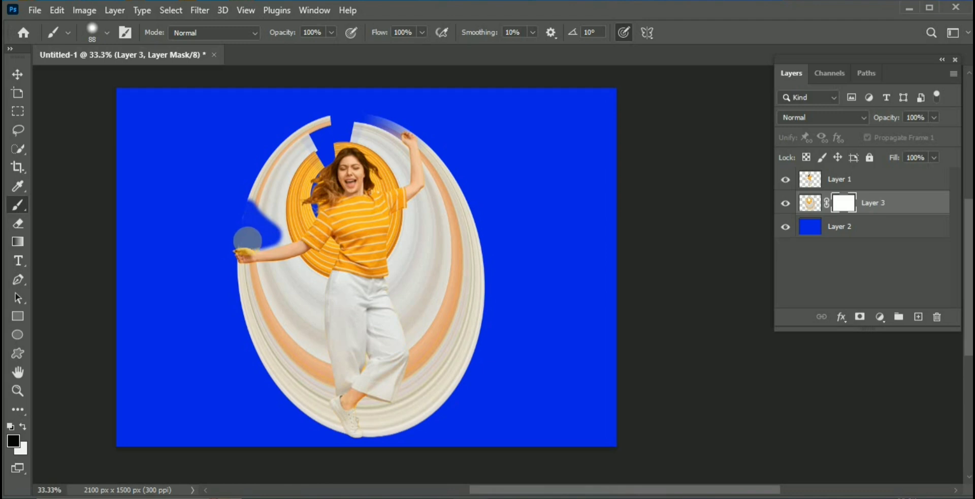
{"action": "mouse_move", "coordinate": [240, 239]}
{"action": "left_mouse_down"}
{"action": "mouse_move", "coordinate": [324, 204]}
{"action": "mouse_move", "coordinate": [246, 196]}
{"action": "mouse_move", "coordinate": [250, 203]}
{"action": "mouse_move", "coordinate": [273, 152]}
{"action": "mouse_move", "coordinate": [337, 116]}
{"action": "mouse_move", "coordinate": [263, 166]}
{"action": "mouse_move", "coordinate": [295, 178]}
{"action": "mouse_move", "coordinate": [327, 126]}
{"action": "mouse_move", "coordinate": [278, 194]}
{"action": "mouse_move", "coordinate": [320, 176]}
{"action": "mouse_move", "coordinate": [302, 174]}
{"action": "mouse_move", "coordinate": [314, 188]}
{"action": "mouse_move", "coordinate": [290, 211]}
{"action": "mouse_move", "coordinate": [315, 183]}
{"action": "mouse_move", "coordinate": [304, 198]}
{"action": "left_mouse_up"}
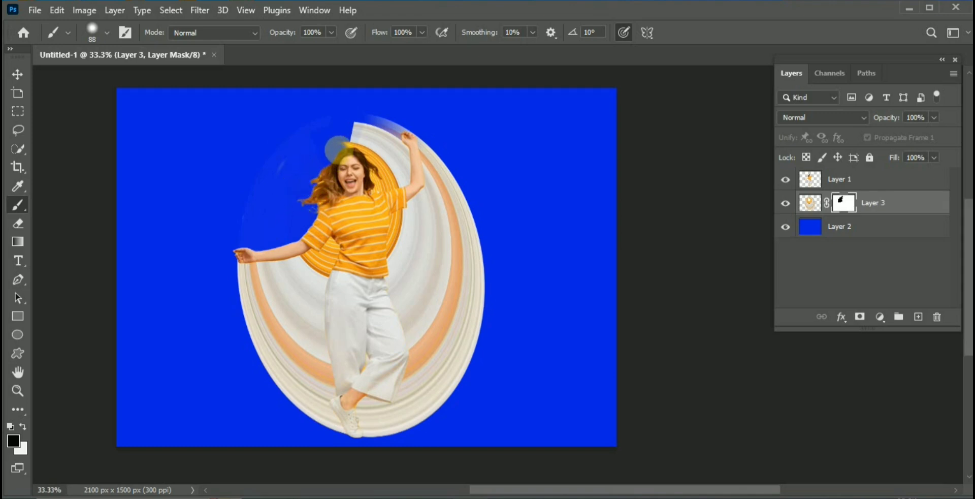
{"action": "mouse_move", "coordinate": [363, 131]}
{"action": "left_mouse_down"}
{"action": "mouse_move", "coordinate": [360, 147]}
{"action": "mouse_move", "coordinate": [378, 175]}
{"action": "left_mouse_up"}
{"action": "key", "text": "ctrl+z"}
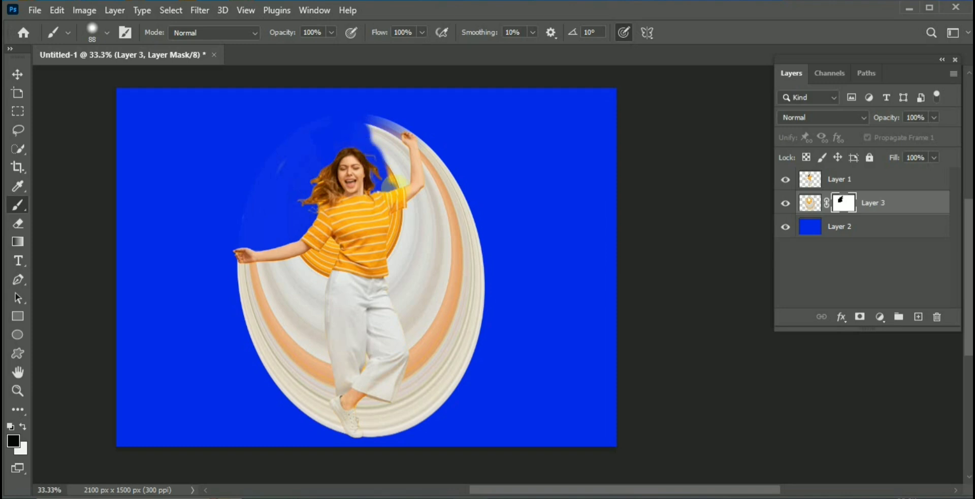
{"action": "mouse_move", "coordinate": [402, 174]}
{"action": "left_mouse_down"}
{"action": "mouse_move", "coordinate": [394, 117]}
{"action": "mouse_move", "coordinate": [384, 152]}
{"action": "mouse_move", "coordinate": [367, 121]}
{"action": "mouse_move", "coordinate": [391, 176]}
{"action": "left_mouse_up"}
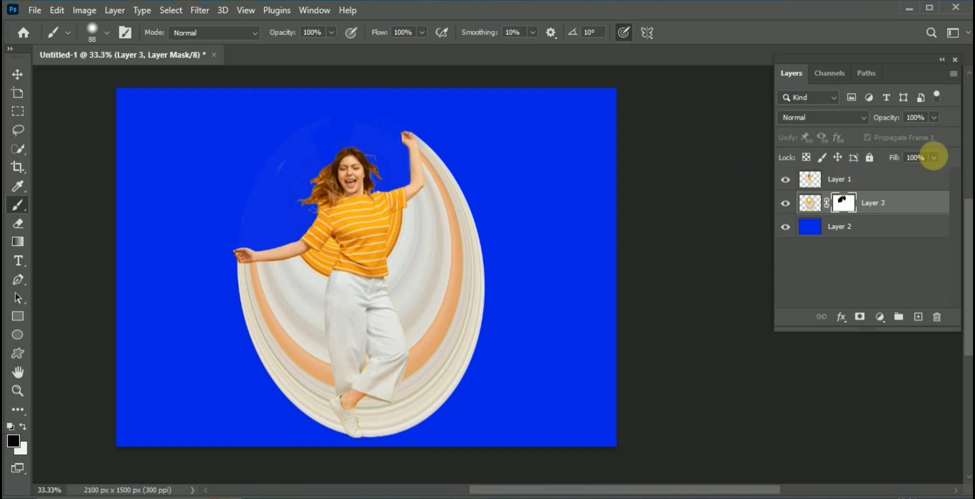
- Lower the swirl layer to 90% Fill and 91% Opacity, then close the Layers panel
{"action": "left_click", "coordinate": [934, 157]}
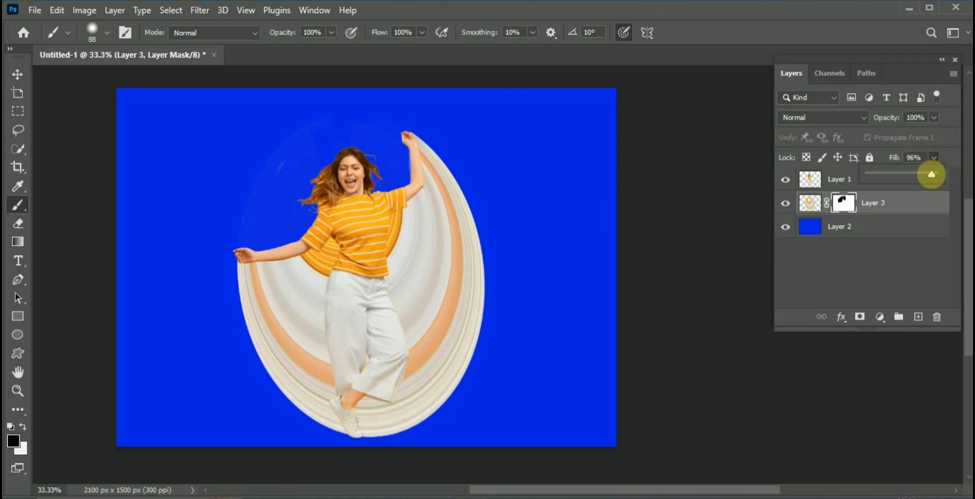
{"action": "left_click_drag", "start_coordinate": [929, 174], "coordinate": [929, 174]}
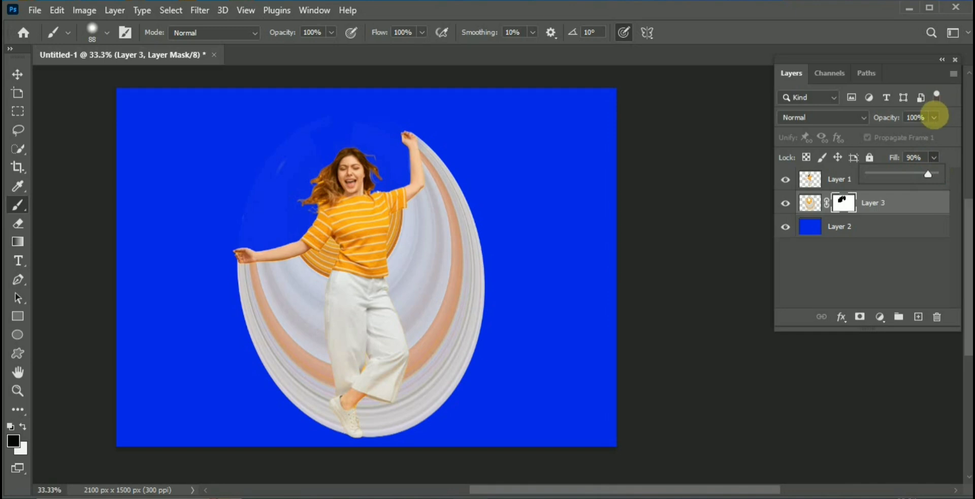
{"action": "left_click", "coordinate": [934, 117]}
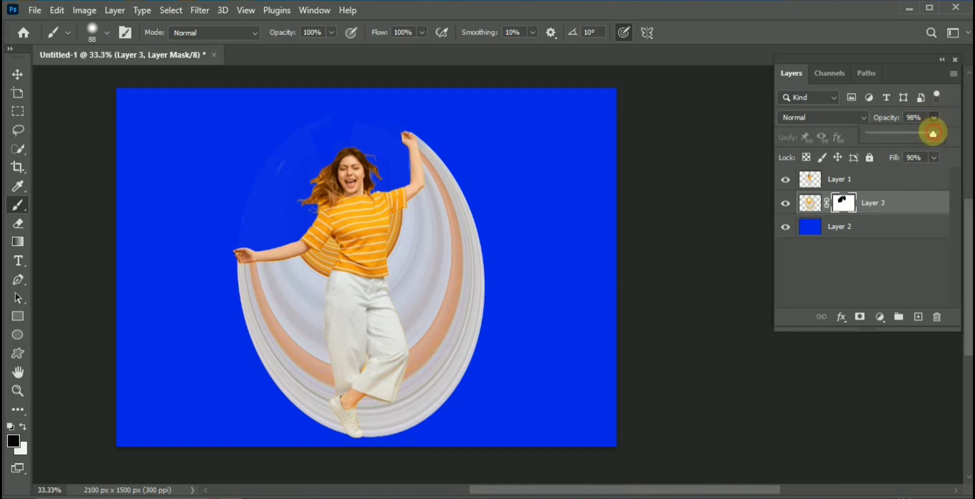
{"action": "left_click_drag", "start_coordinate": [929, 133], "coordinate": [929, 133]}
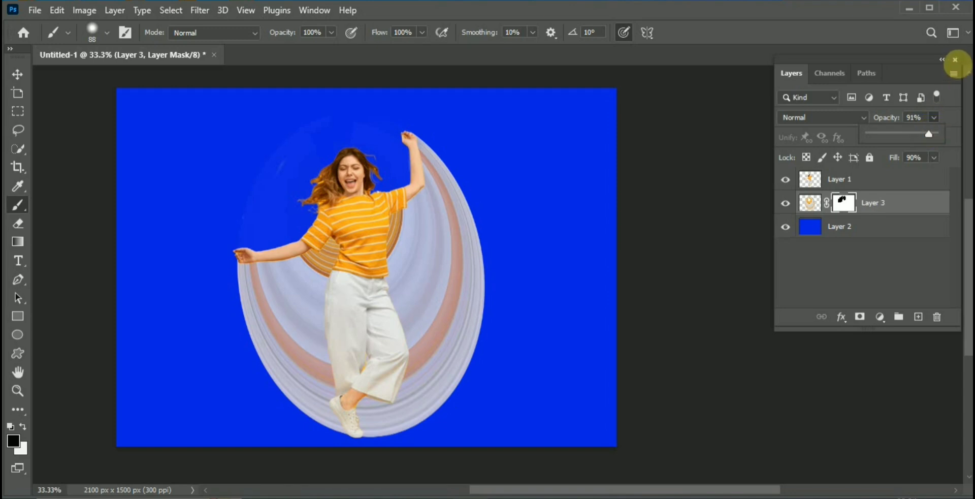
{"action": "left_click", "coordinate": [955, 60]}
{"action": "left_click", "coordinate": [955, 59]}
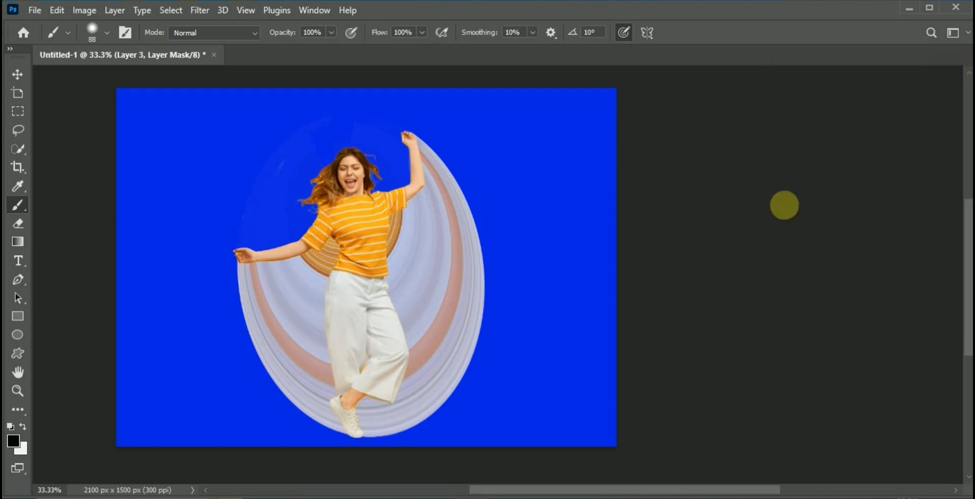
{"action": "key", "text": "ctrl+plus"}
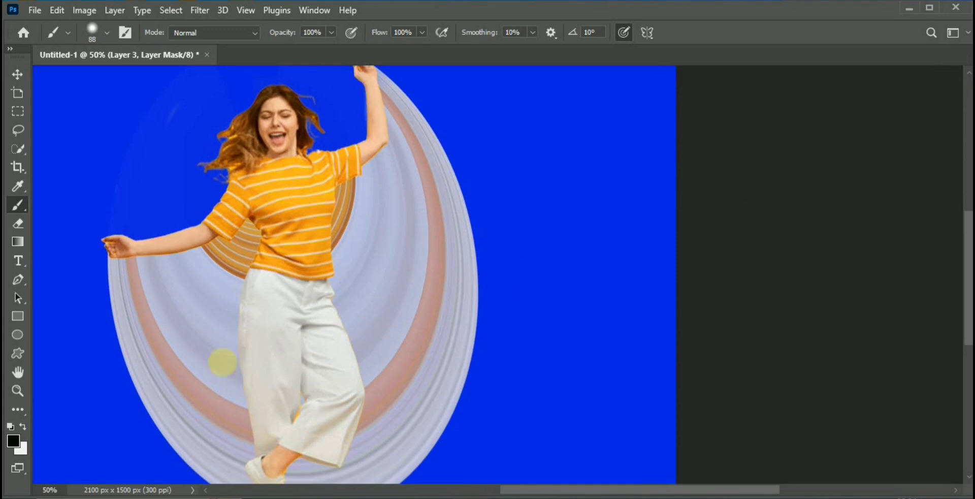
{"action": "left_click", "coordinate": [18, 372]}
{"action": "left_click_drag", "start_coordinate": [165, 339], "coordinate": [324, 347]}
{"action": "key", "text": "ctrl+minus"}
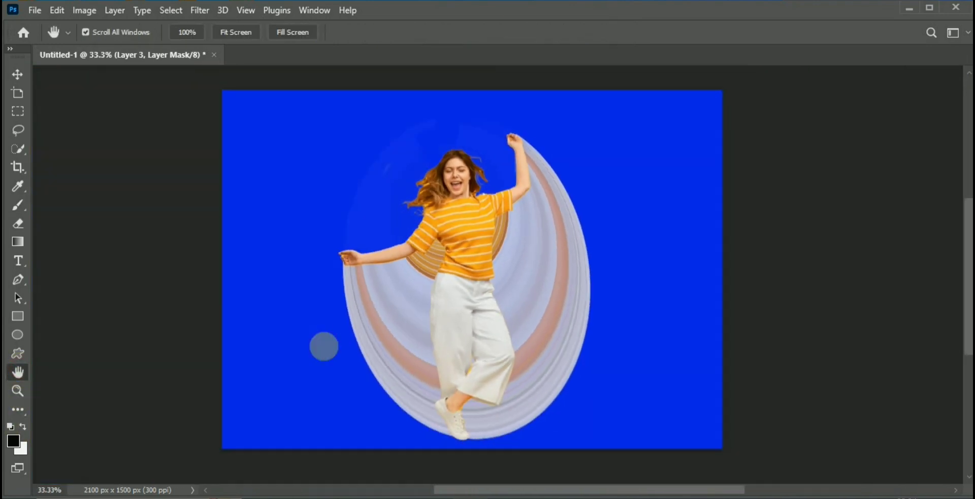
{"action": "key", "text": "ctrl+minus"}
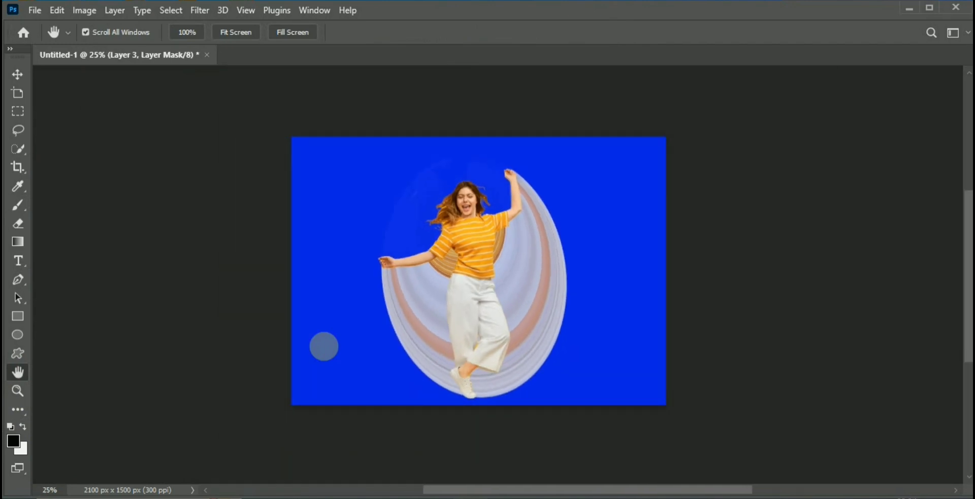
{"action": "mouse_move", "coordinate": [324, 347]}
{"action": "left_mouse_down"}
{"action": "mouse_move", "coordinate": [313, 359]}
{"action": "mouse_move", "coordinate": [352, 346]}
{"action": "mouse_move", "coordinate": [300, 364]}
{"action": "mouse_move", "coordinate": [361, 344]}
{"action": "left_mouse_up"}
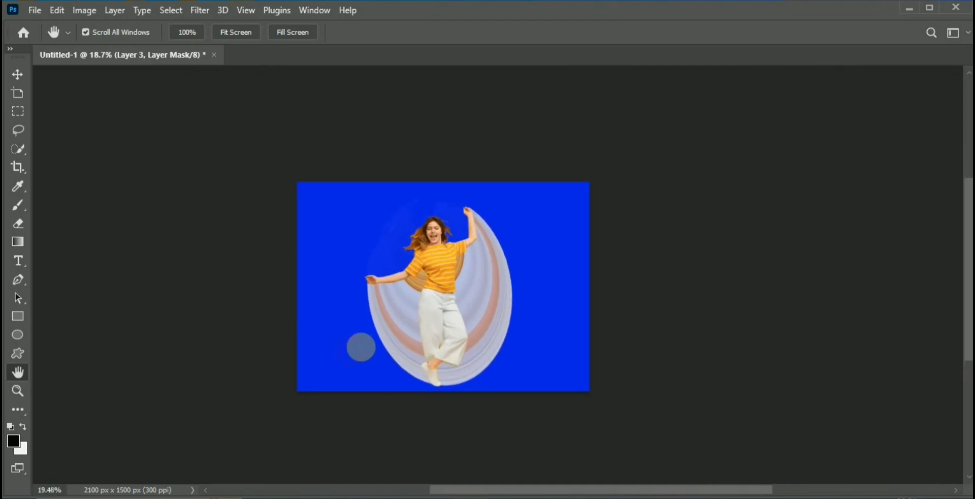